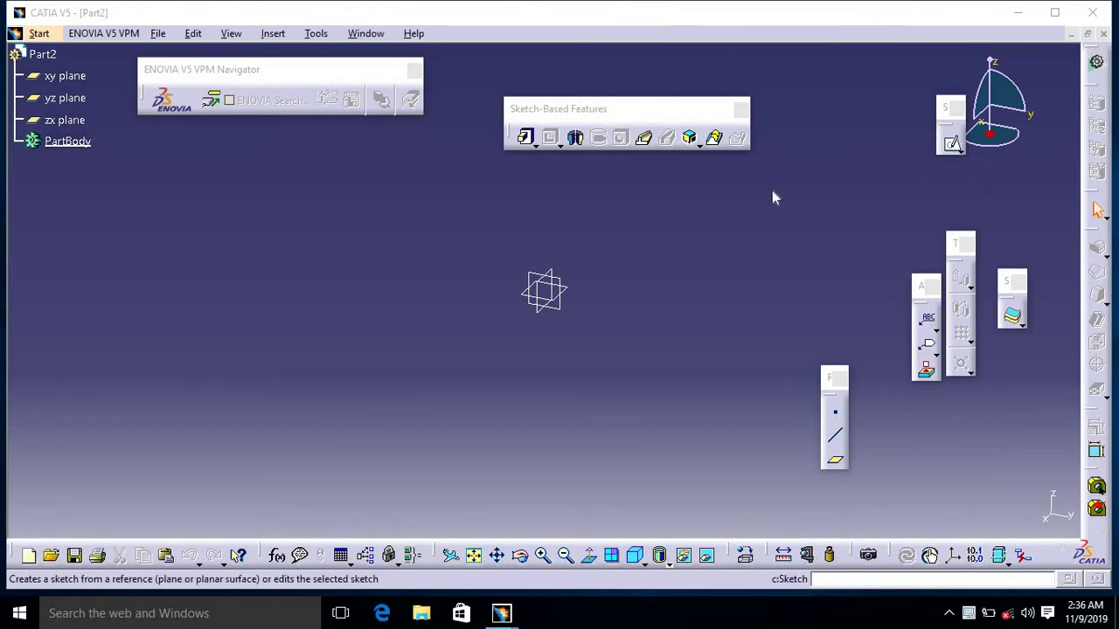
Step: Draw a four-point S-shaped spline on the zx plane as Sketch.1 and exit the sketch
left_click(64, 120)
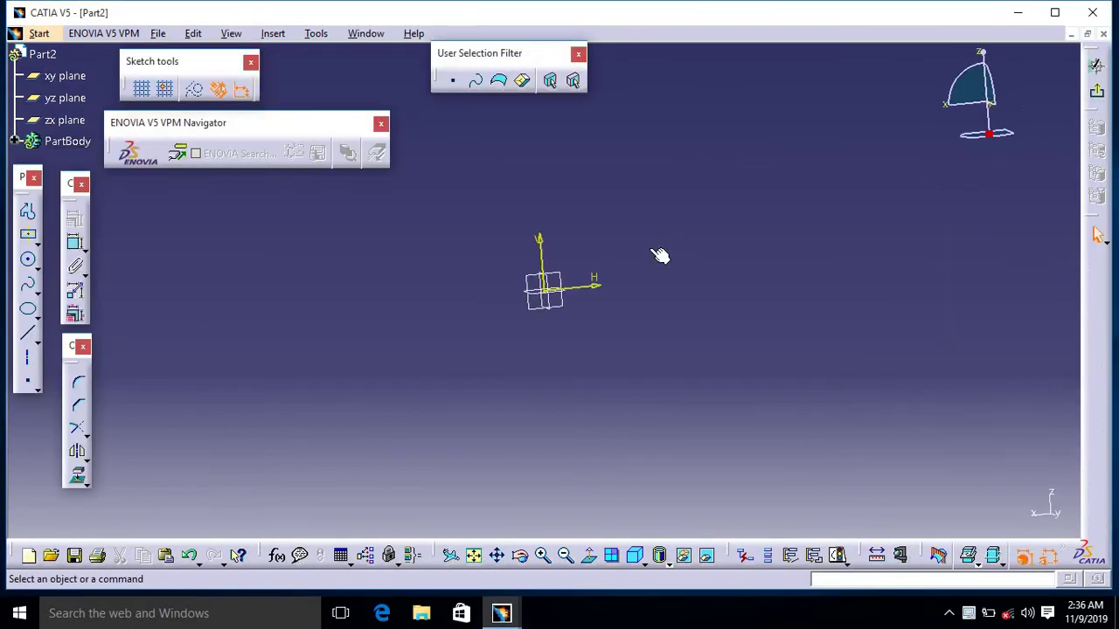
left_click(28, 286)
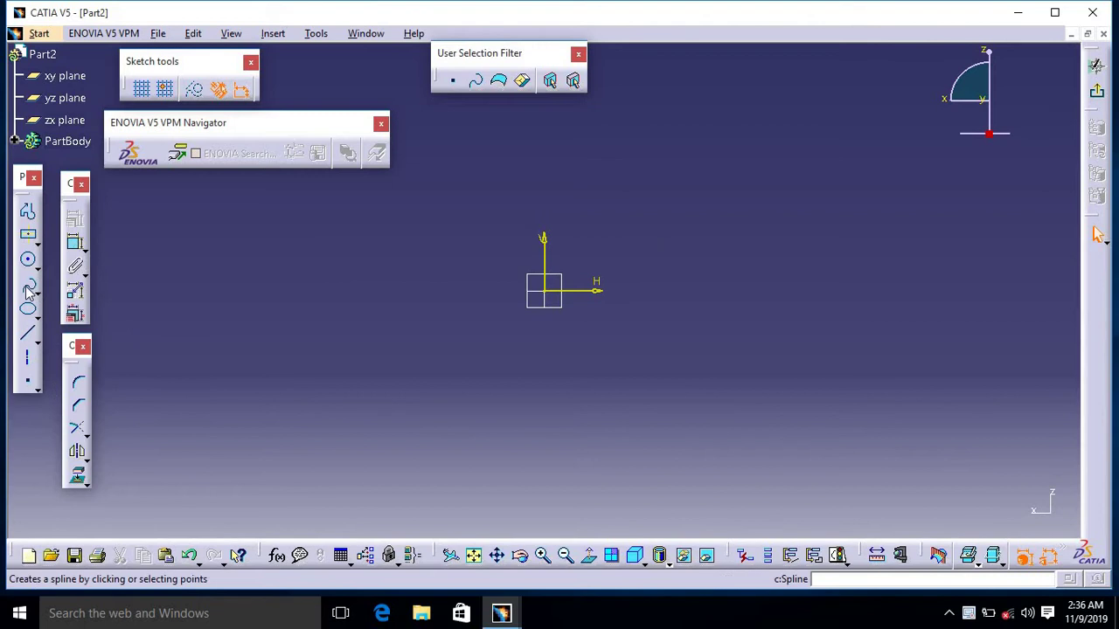
left_click(359, 354)
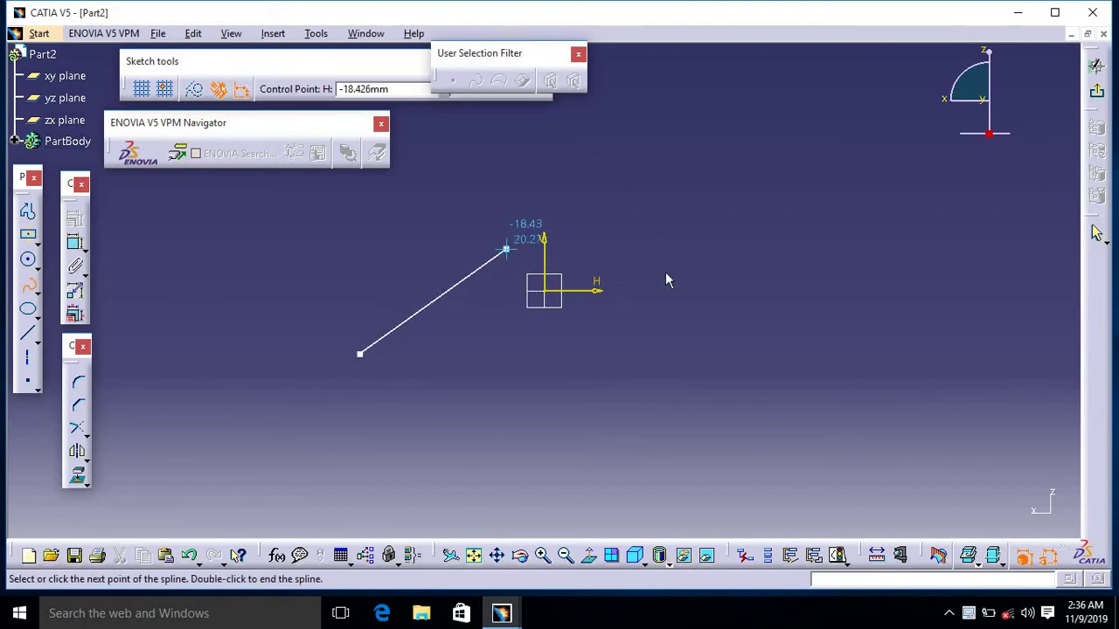
left_click(506, 250)
left_click(736, 275)
left_click(903, 172)
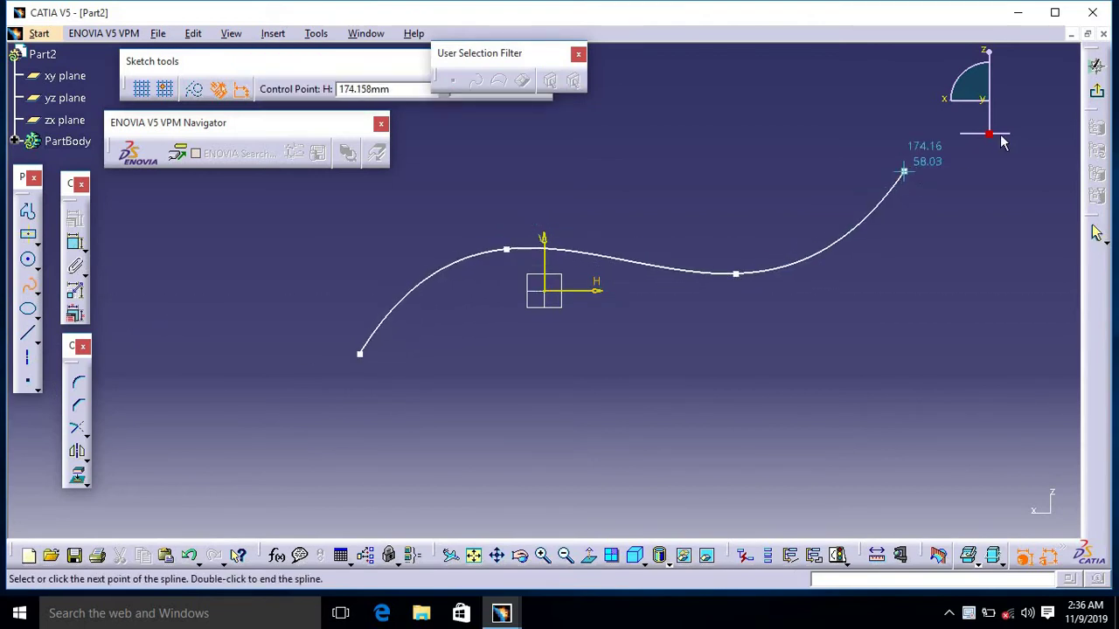
left_click(1096, 93)
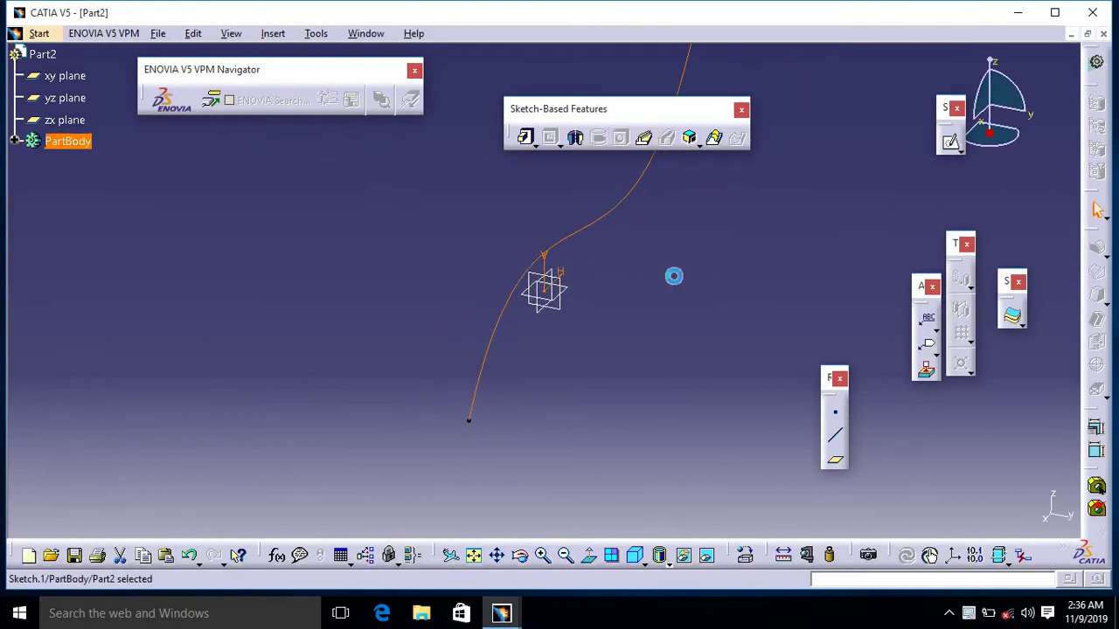
middle_click_drag(485, 365, 349, 450)
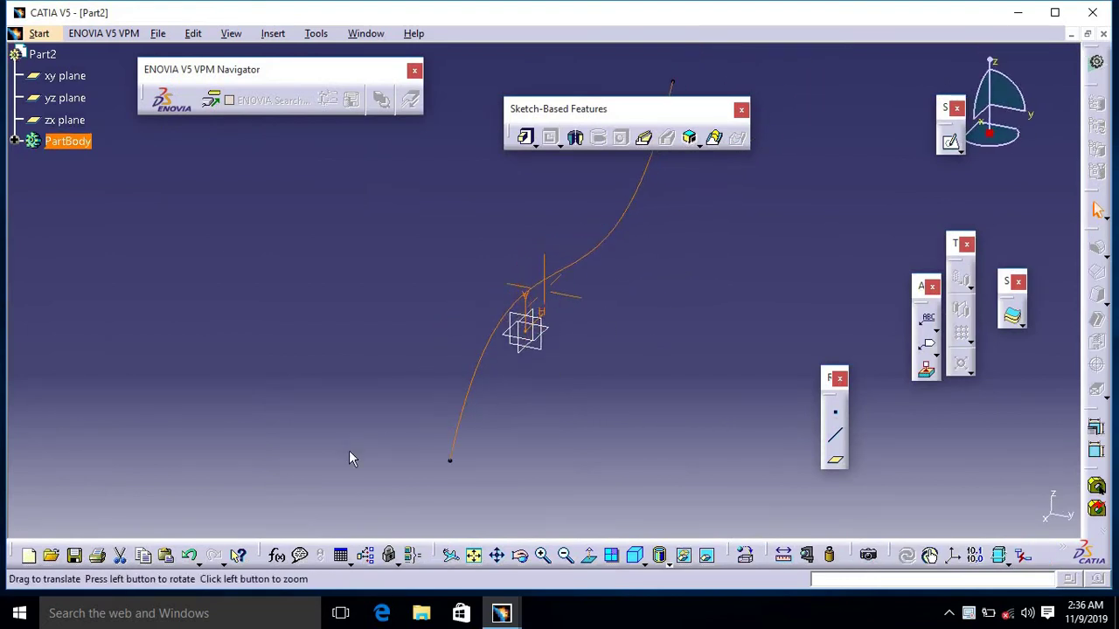
middle_click_drag(351, 531, 490, 376)
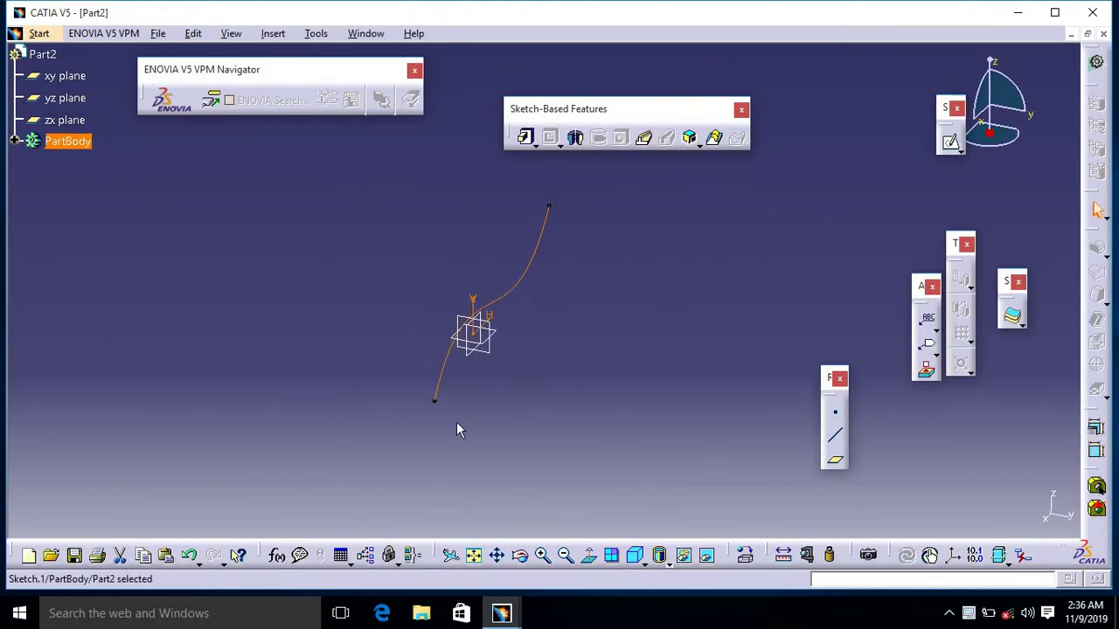
left_click(535, 343)
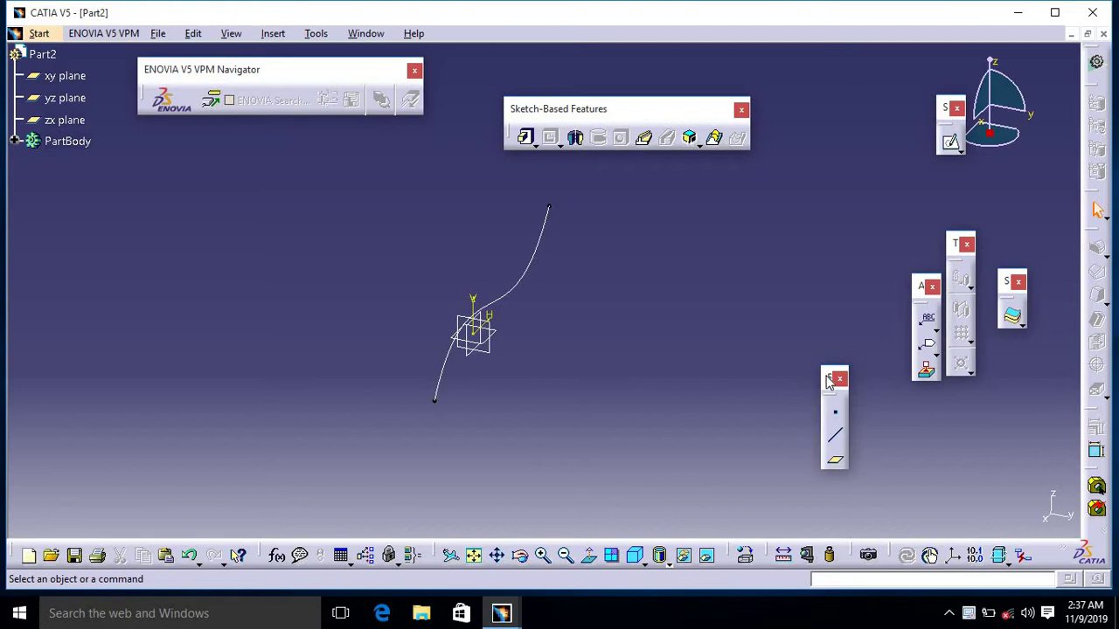
Step: Create a Normal to curve plane on Sketch.1 at the spline's lower endpoint
mouse_move(829, 377)
left_mouse_down()
mouse_move(812, 54)
mouse_move(817, 135)
left_mouse_up()
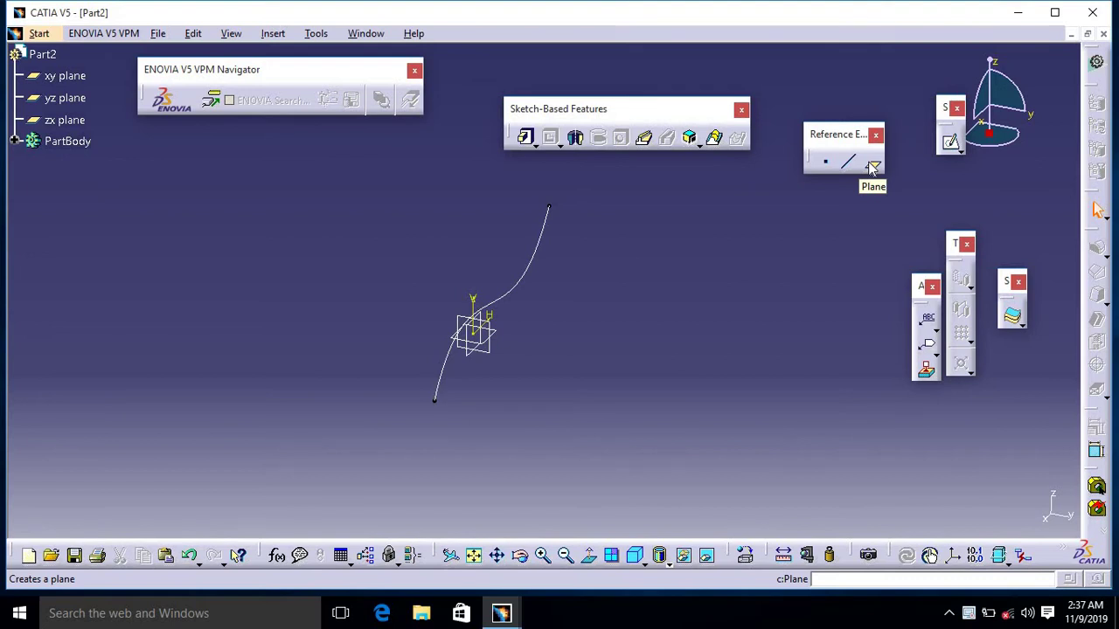
left_click(872, 167)
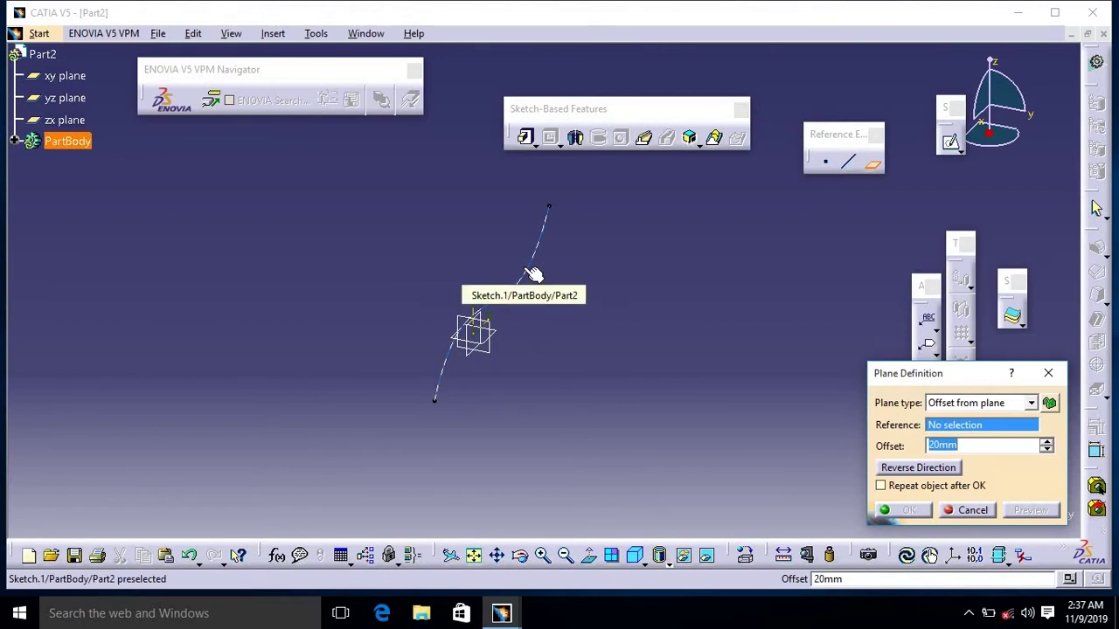
left_click(532, 275)
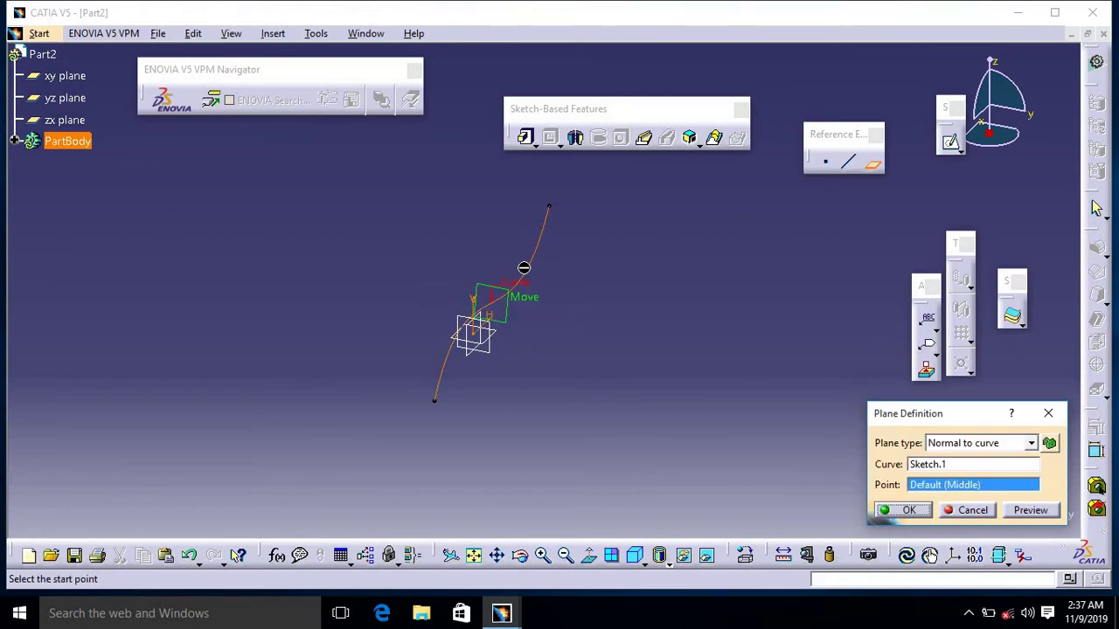
left_click(439, 405)
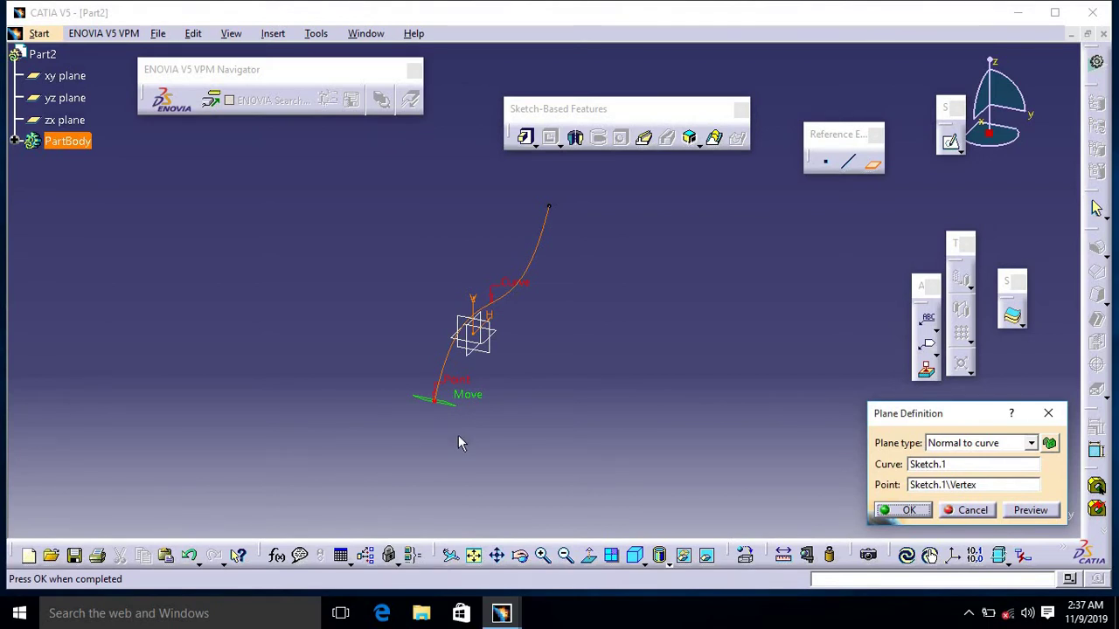
left_click(909, 511)
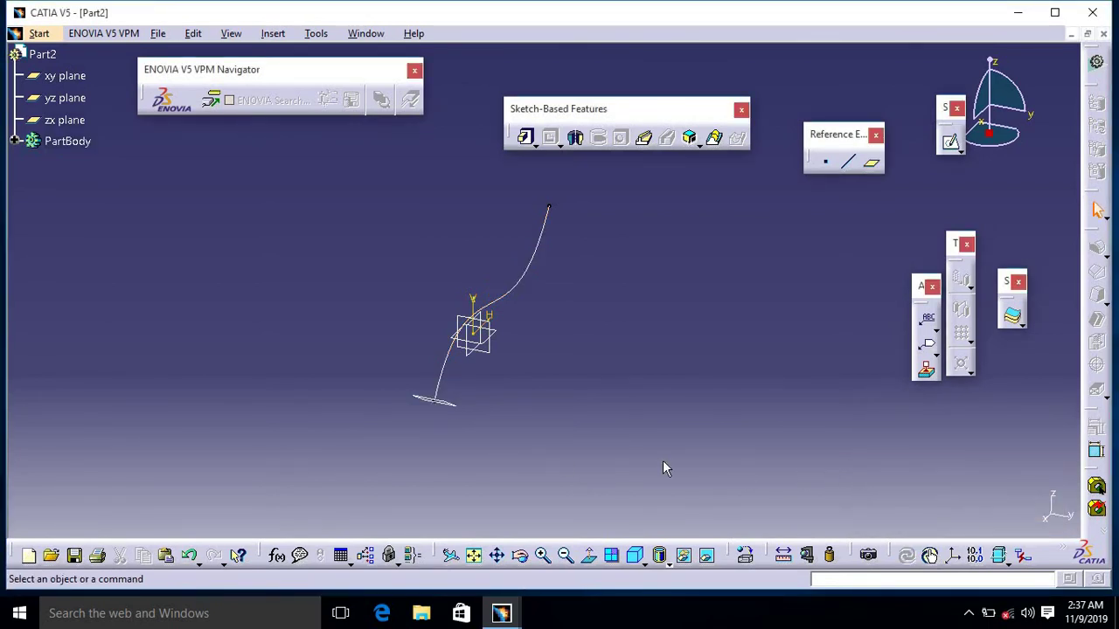
Step: On Plane.1, sketch a small circle centred on the spline's endpoint as Sketch.2
left_click(950, 143)
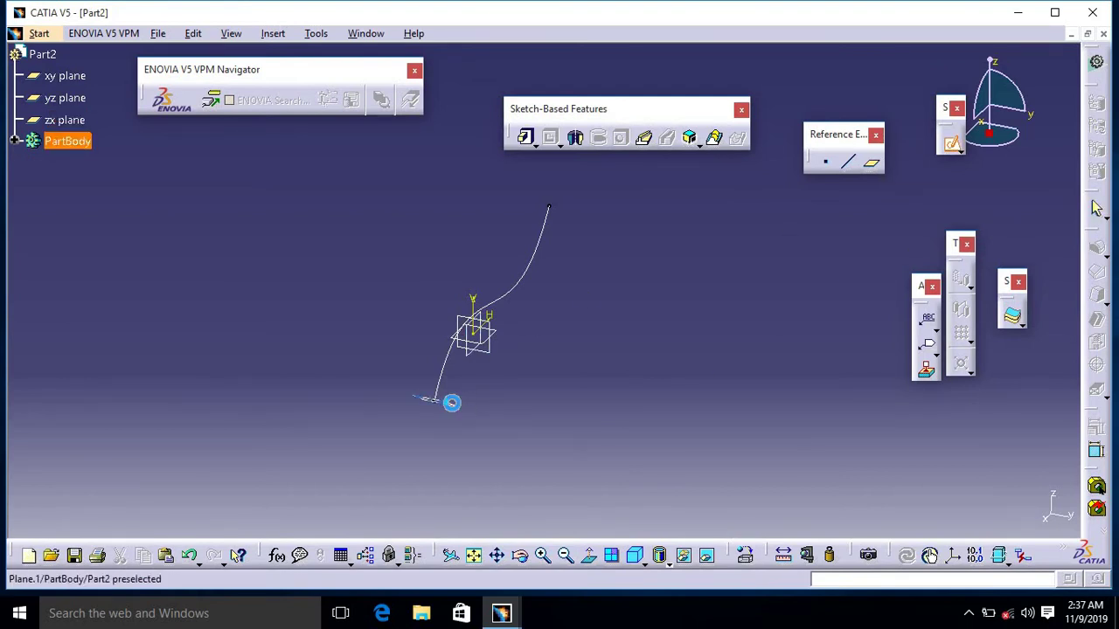
left_click(451, 403)
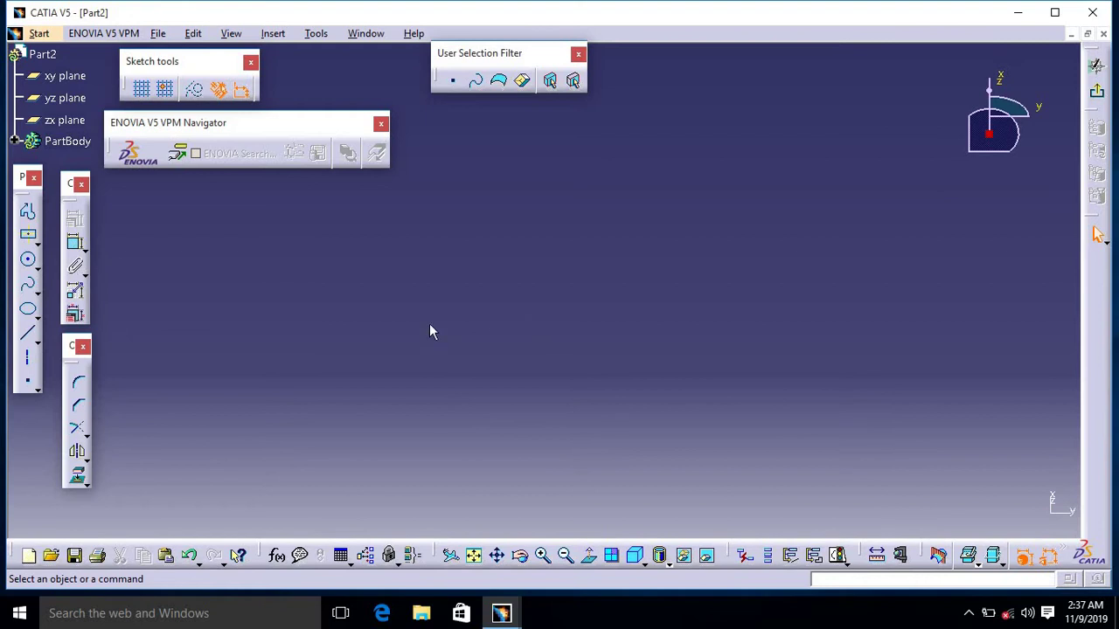
left_click(474, 556)
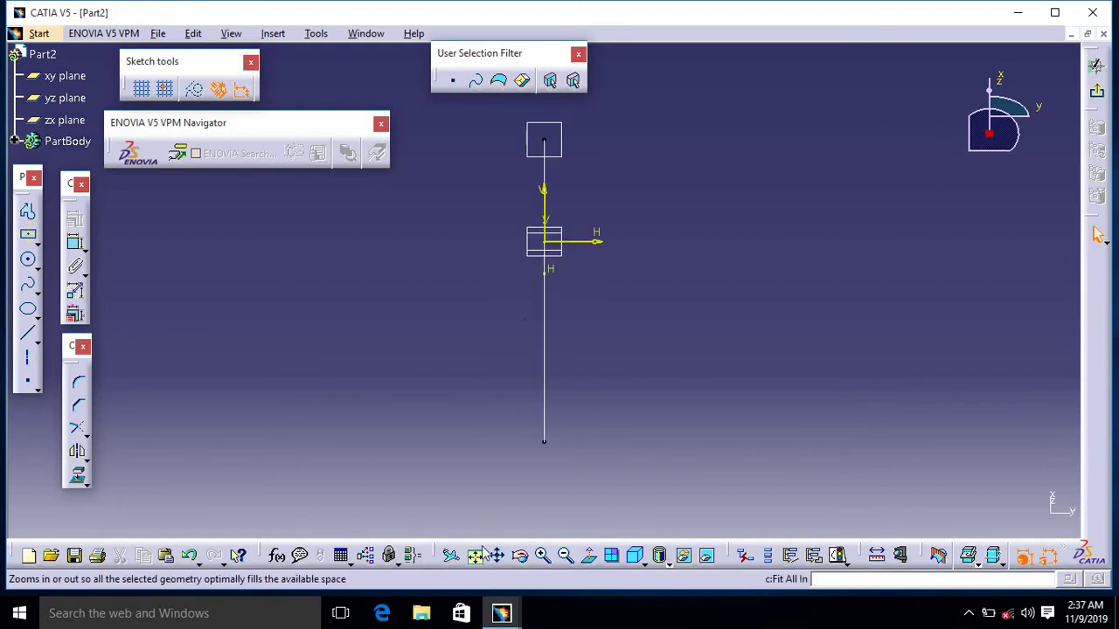
left_click(29, 259)
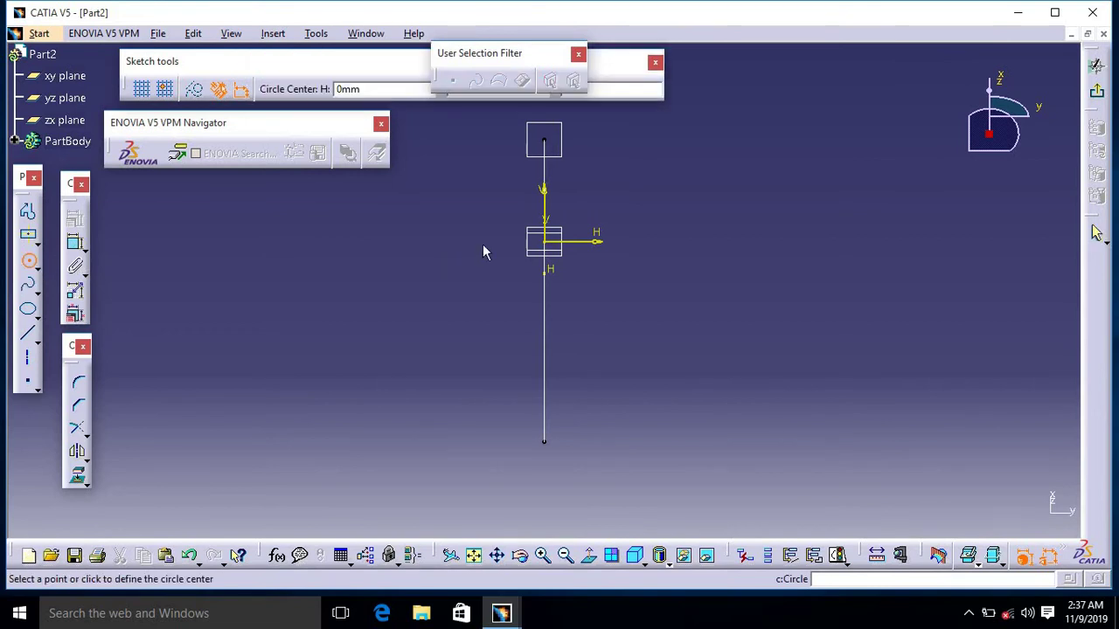
left_click(544, 140)
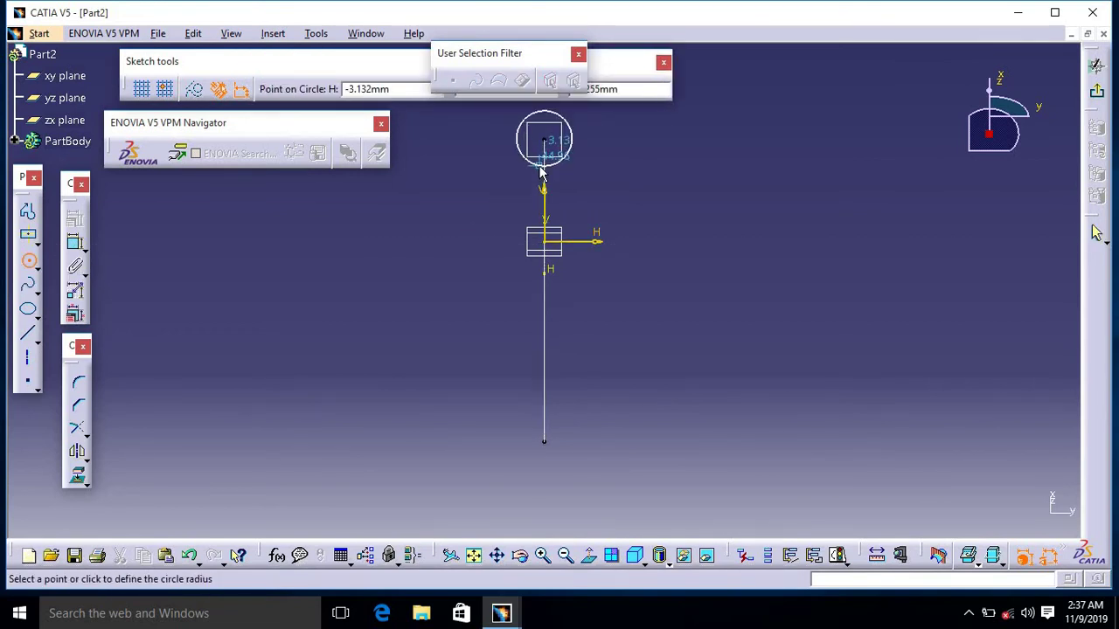
left_click(540, 171)
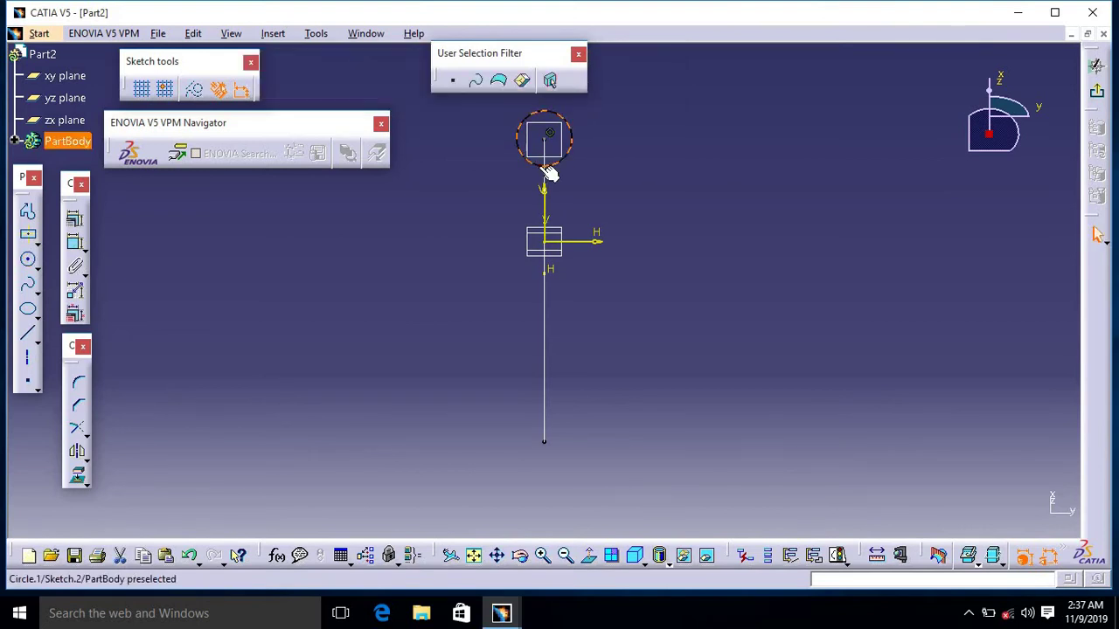
left_click(1097, 65)
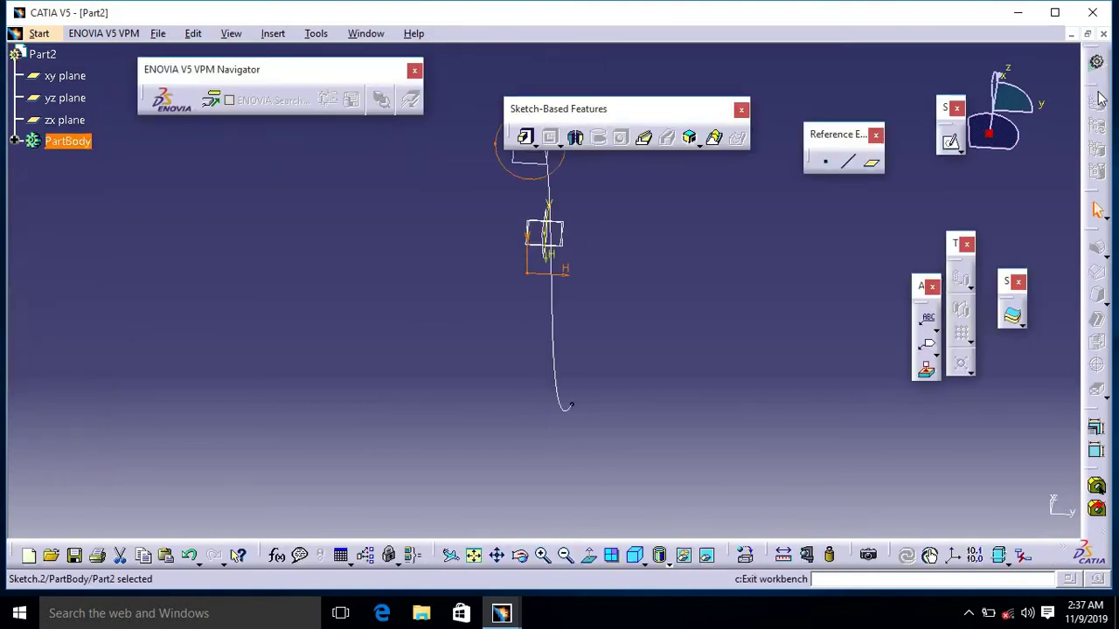
Step: Set up a Rib with Sketch.2 as profile and Sketch.1 as center curve, then preview it
mouse_move(540, 365)
middle_mouse_down()
mouse_move(538, 248)
mouse_move(384, 419)
middle_mouse_up()
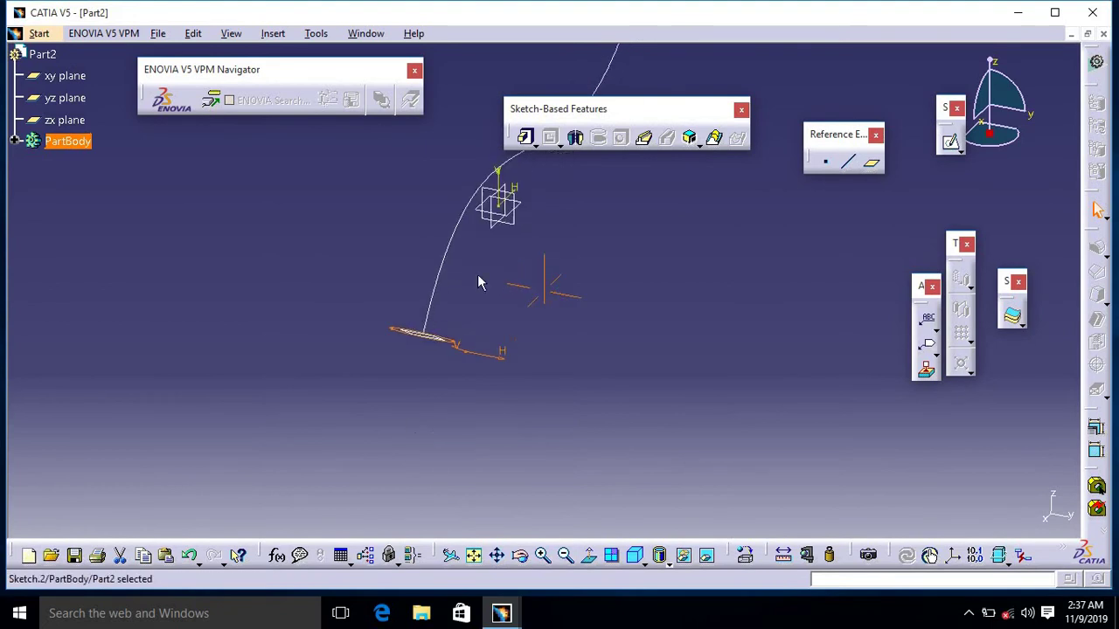
left_click(644, 140)
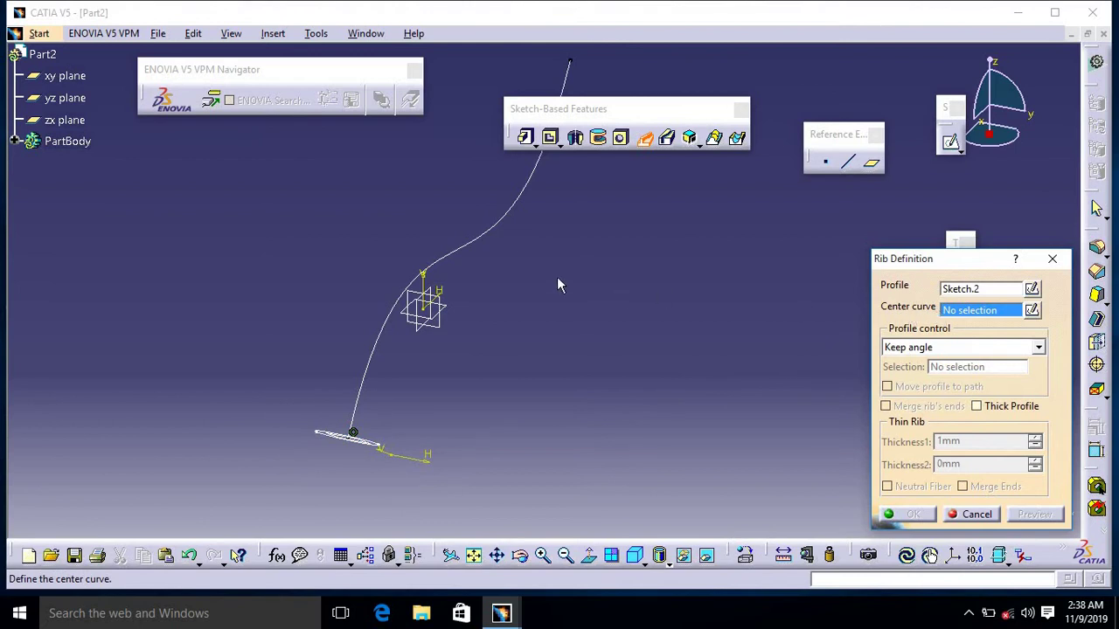
left_click(493, 244)
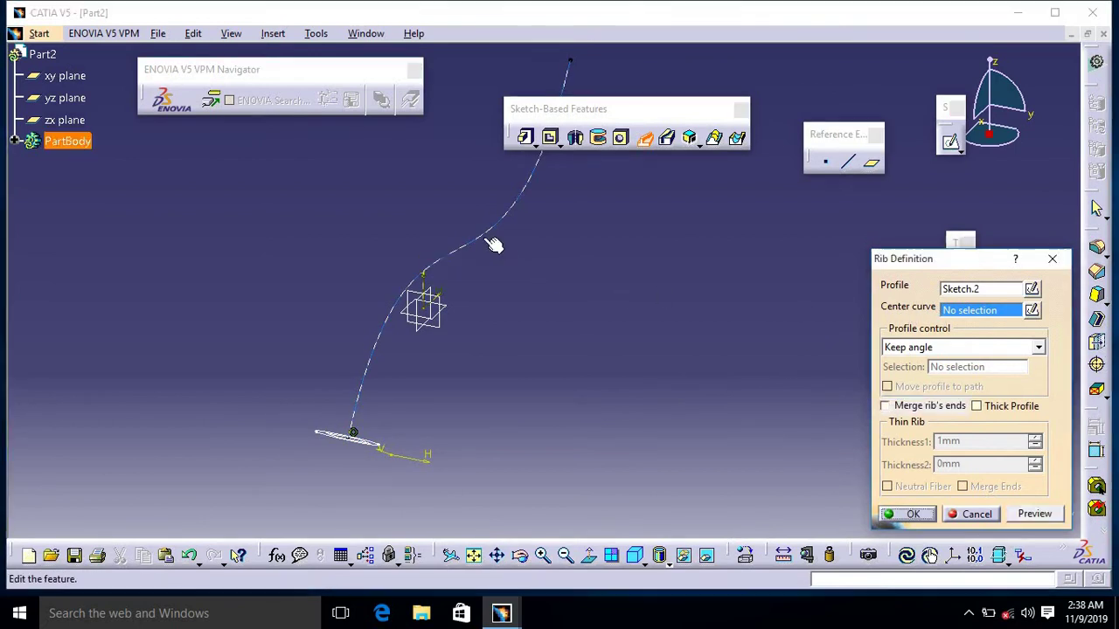
middle_click_drag(424, 324, 389, 209)
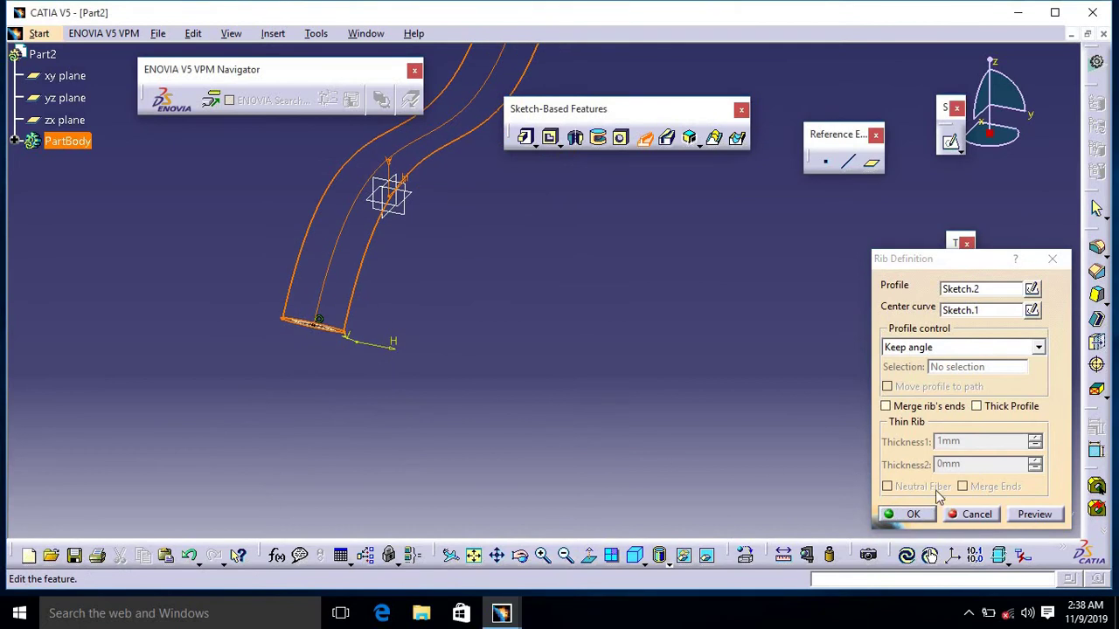
left_click(1031, 516)
mouse_move(464, 364)
middle_mouse_down()
mouse_move(495, 160)
mouse_move(504, 370)
mouse_move(443, 366)
mouse_move(362, 302)
middle_mouse_up()
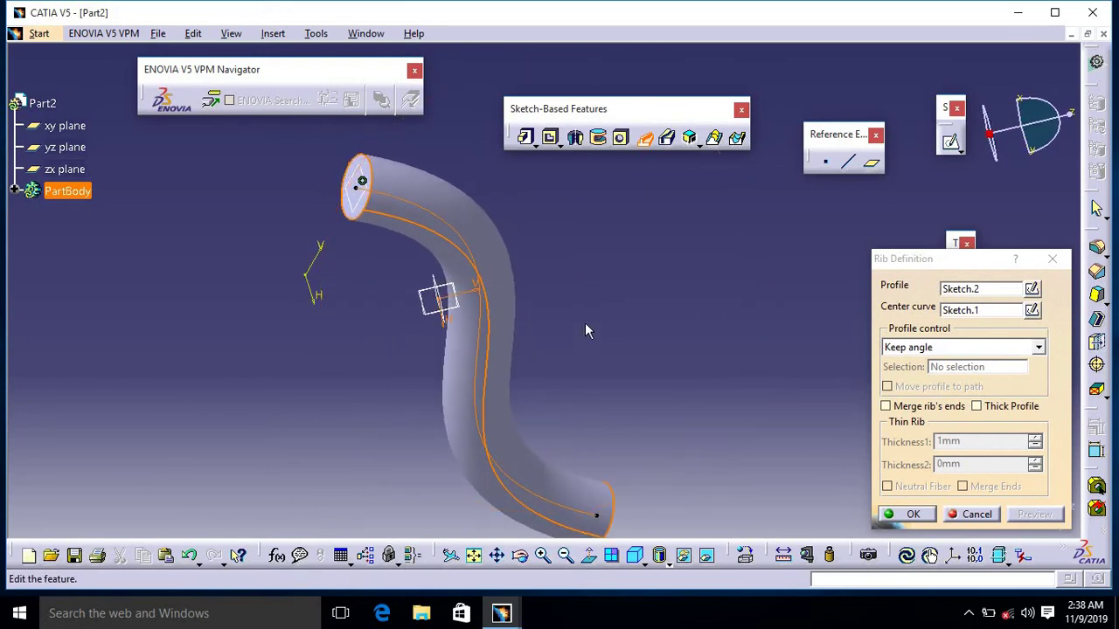
Step: Enable Thick Profile on the rib with Thickness1 1mm and Thickness2 0mm, and preview
left_click(975, 406)
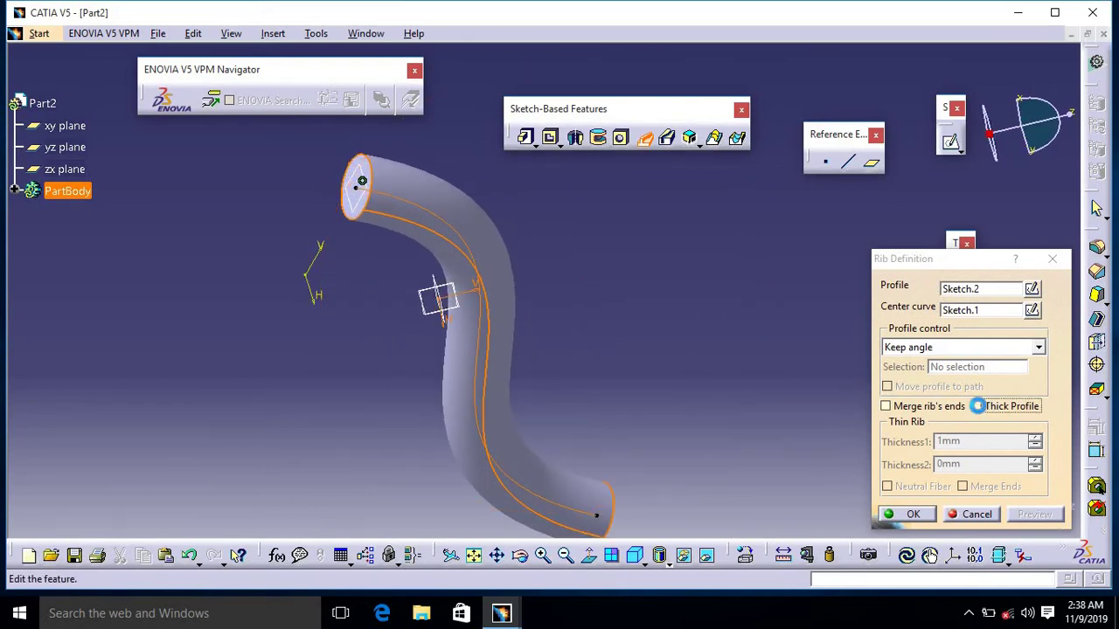
left_click(982, 442)
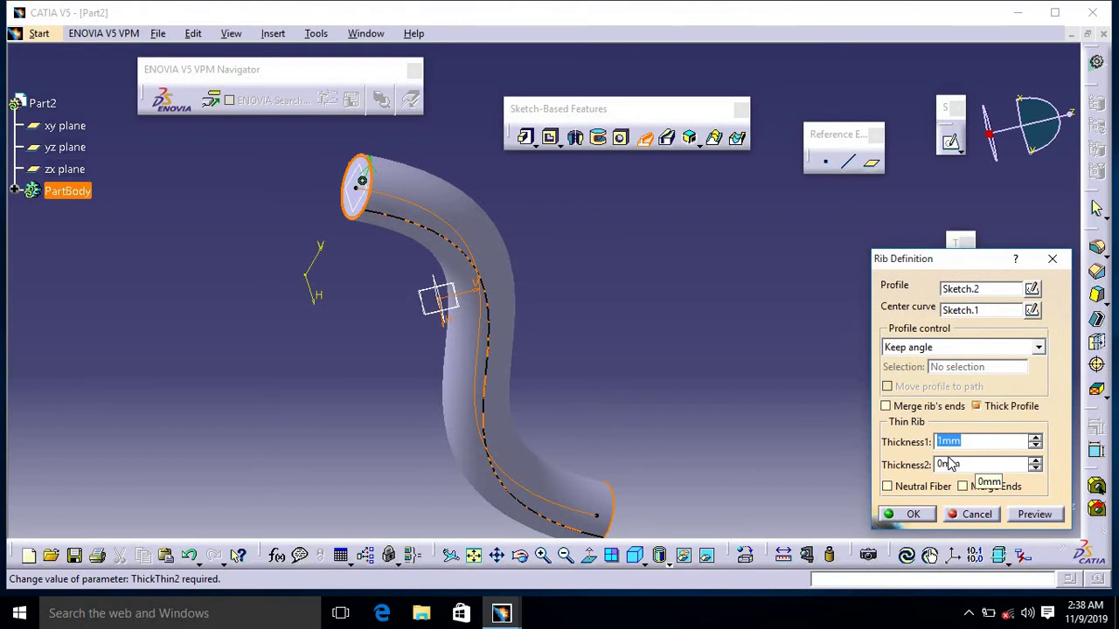
left_click(1034, 514)
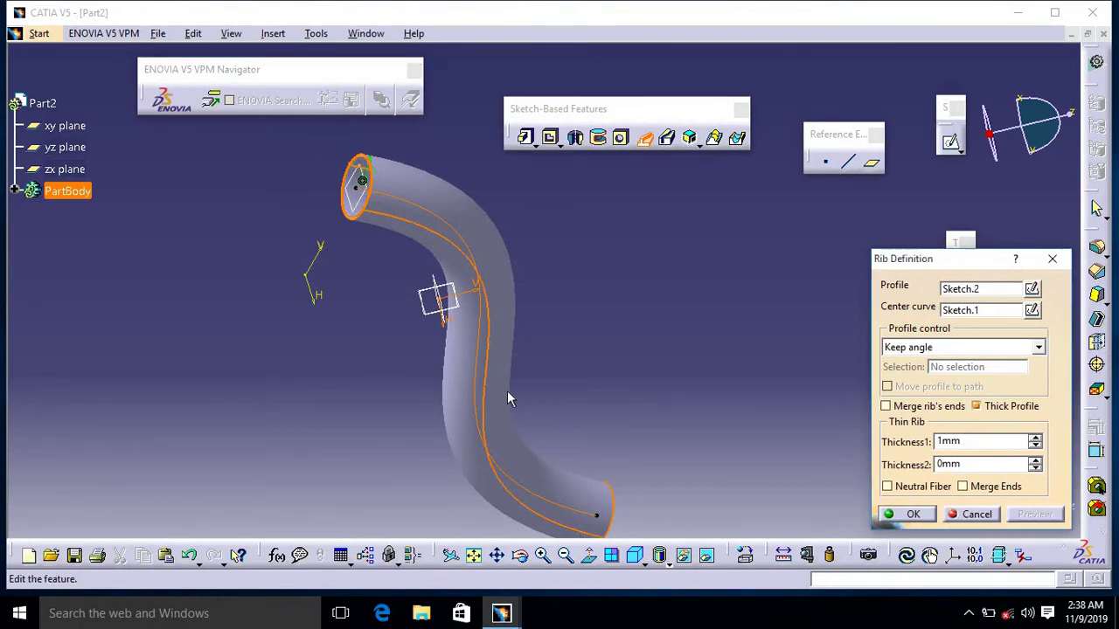
Step: Check the tube's open end and create the thin-walled rib
mouse_move(509, 399)
middle_mouse_down()
mouse_move(380, 372)
mouse_move(614, 362)
middle_mouse_up()
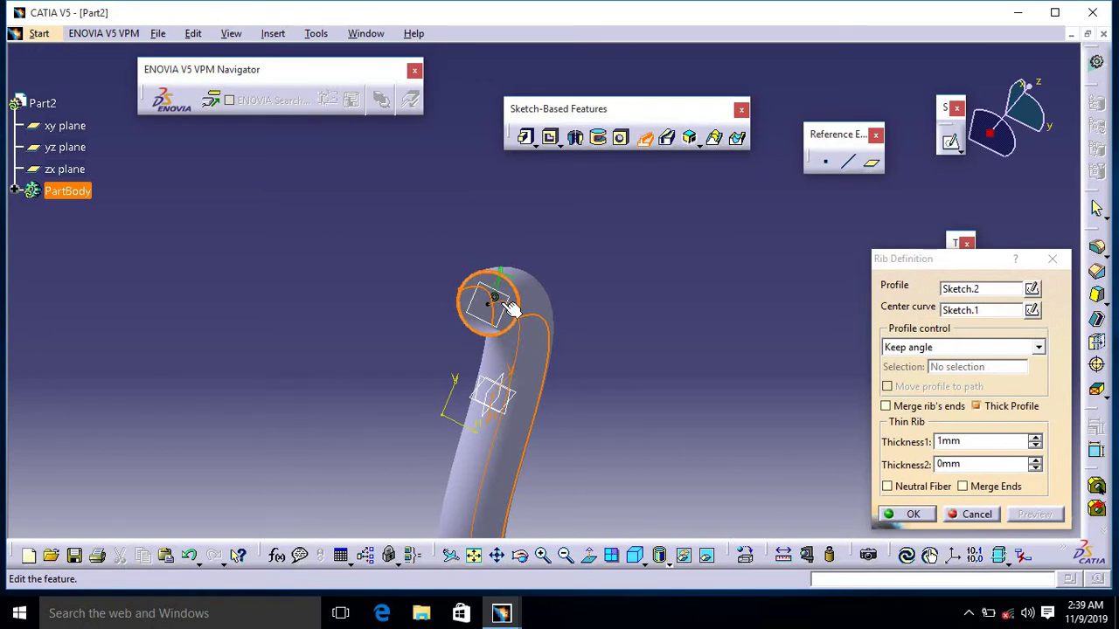
left_click(909, 514)
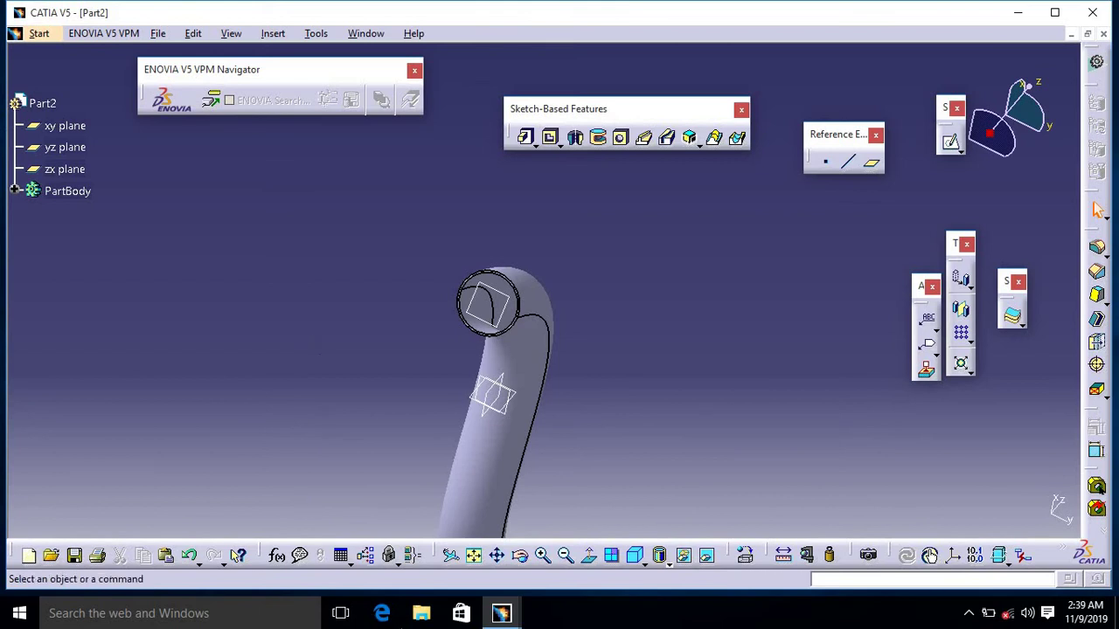
mouse_move(501, 613)
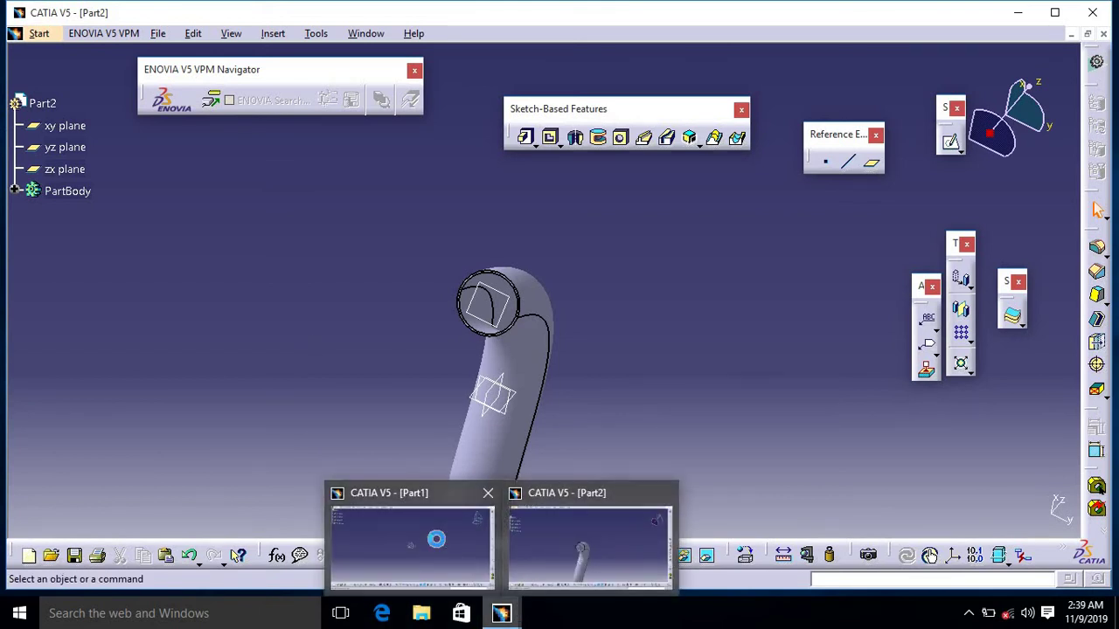
Step: Bring the empty Part1 document to the front
left_click(411, 547)
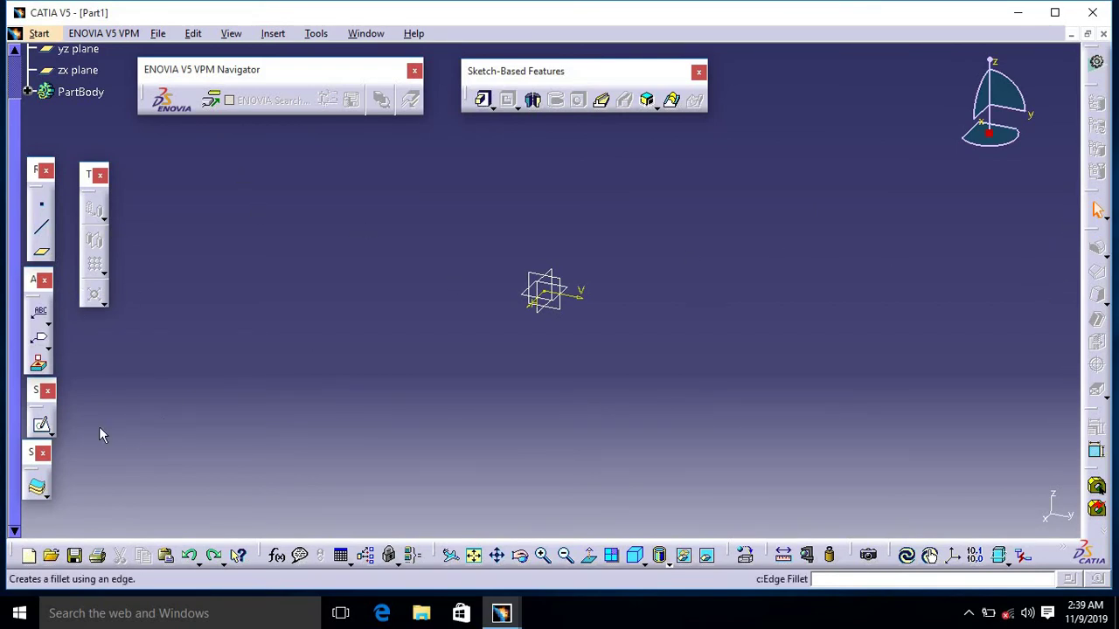
Step: Sketch a rectangle centred on the origin on the zx plane
left_click(41, 425)
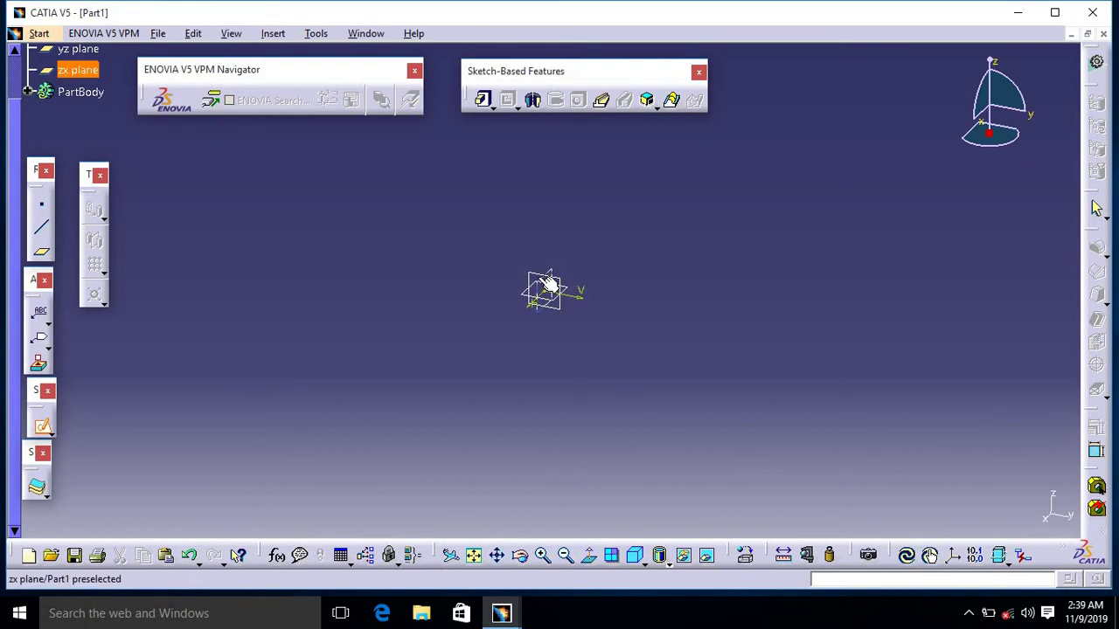
left_click(547, 284)
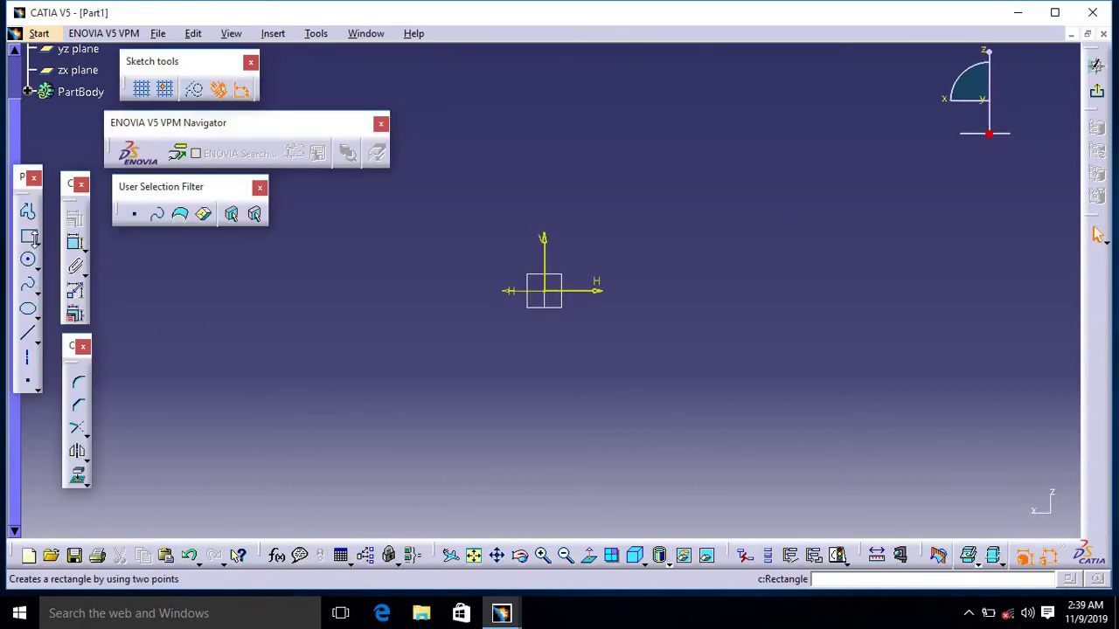
left_click(33, 239)
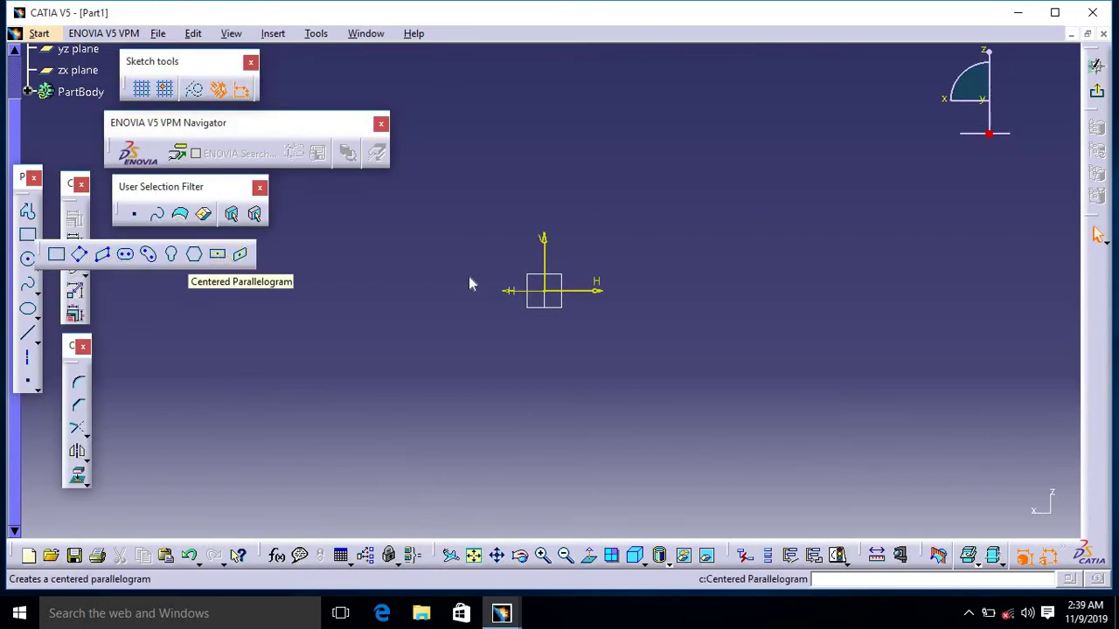
left_click(545, 290)
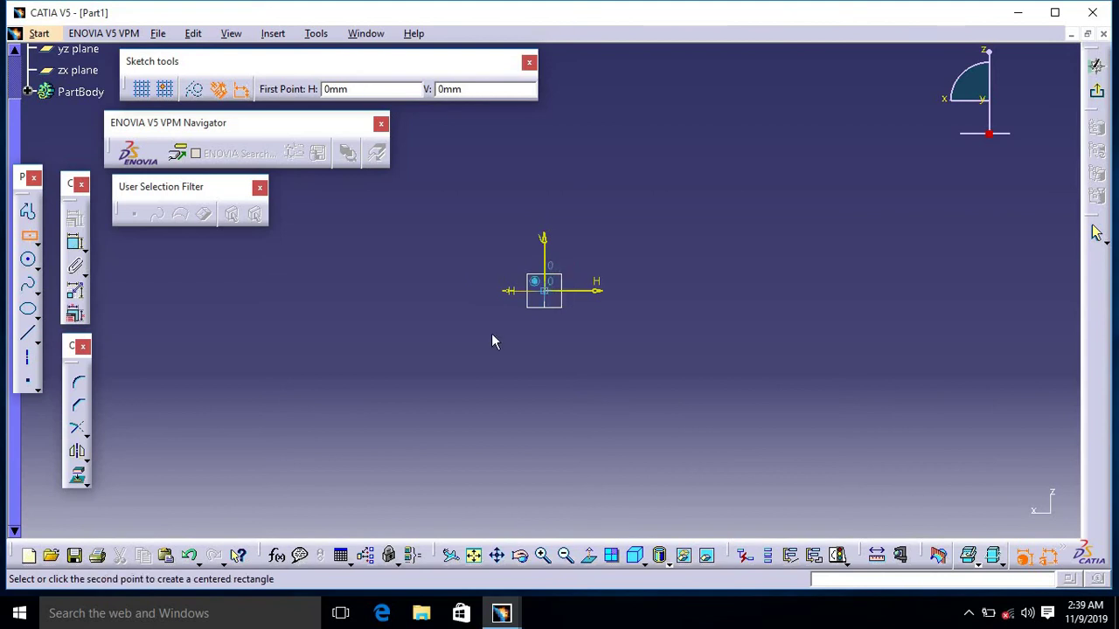
left_click(349, 421)
left_click(1097, 90)
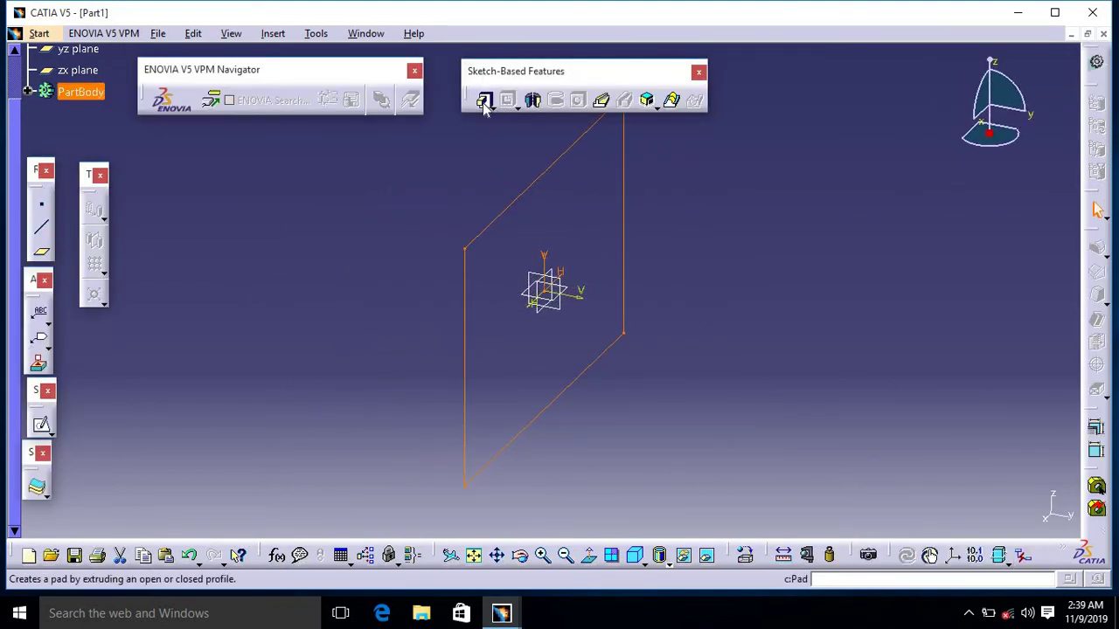
Step: Pad the rectangle 20 mm into a solid block
left_click(482, 99)
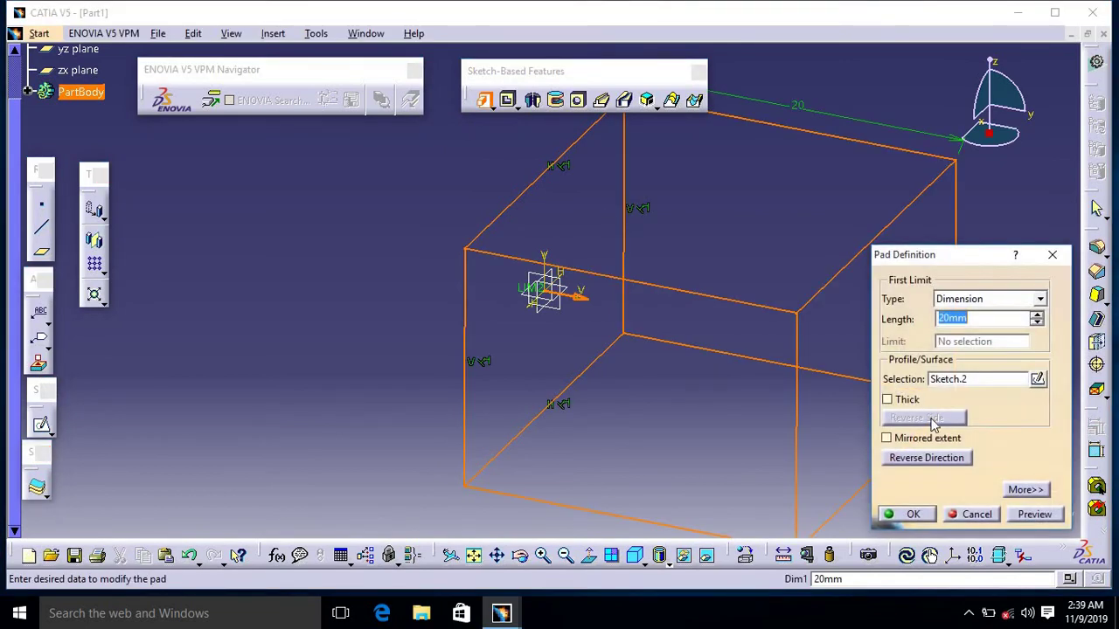
left_click(913, 514)
left_click(377, 274)
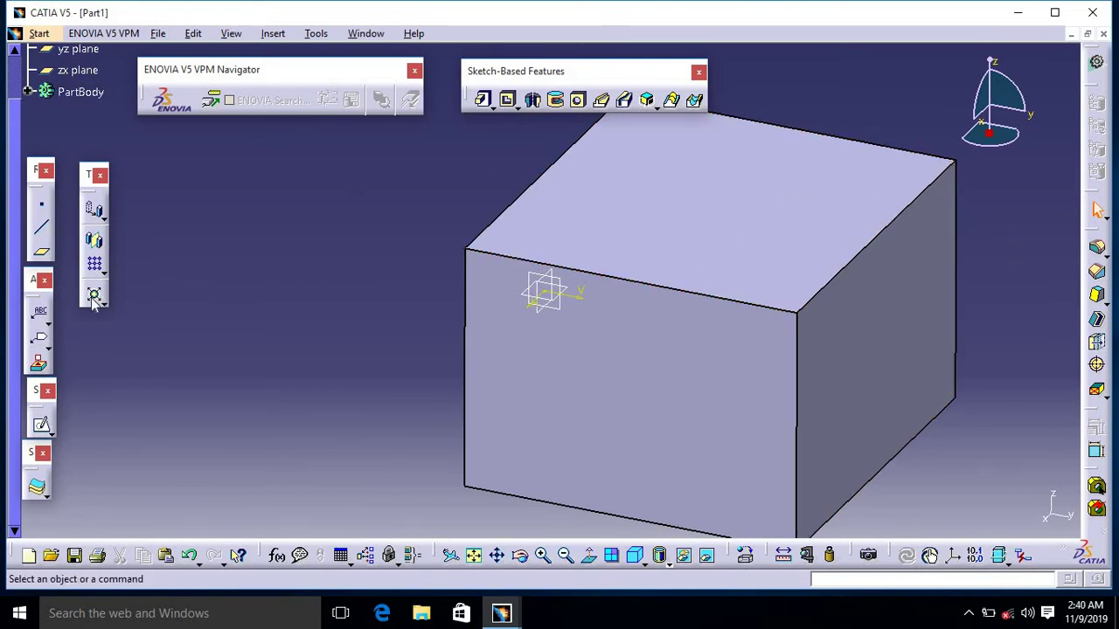
Step: Sketch a four-point S-shaped spline on the block's top face as Sketch.3
left_click(41, 426)
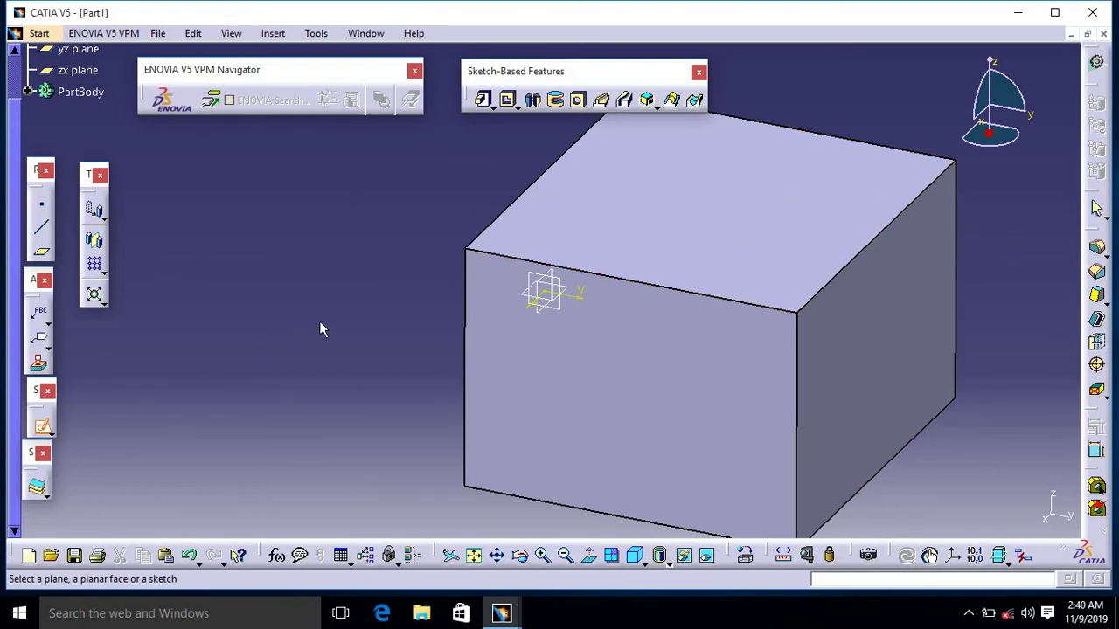
left_click(659, 210)
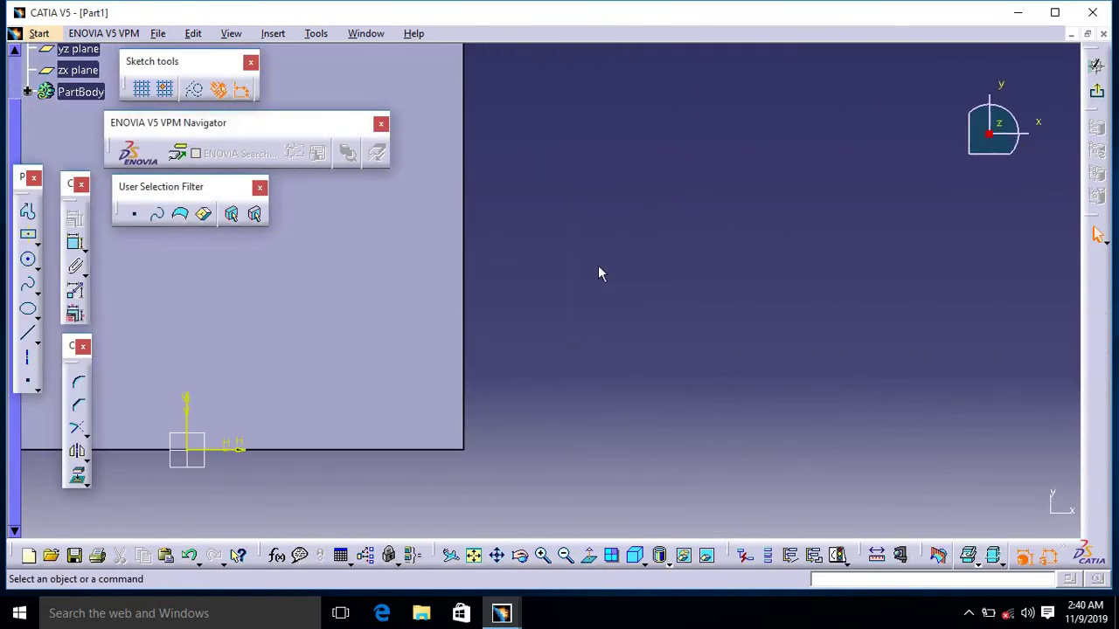
mouse_move(959, 396)
middle_mouse_down()
mouse_move(929, 452)
mouse_move(738, 374)
middle_mouse_up()
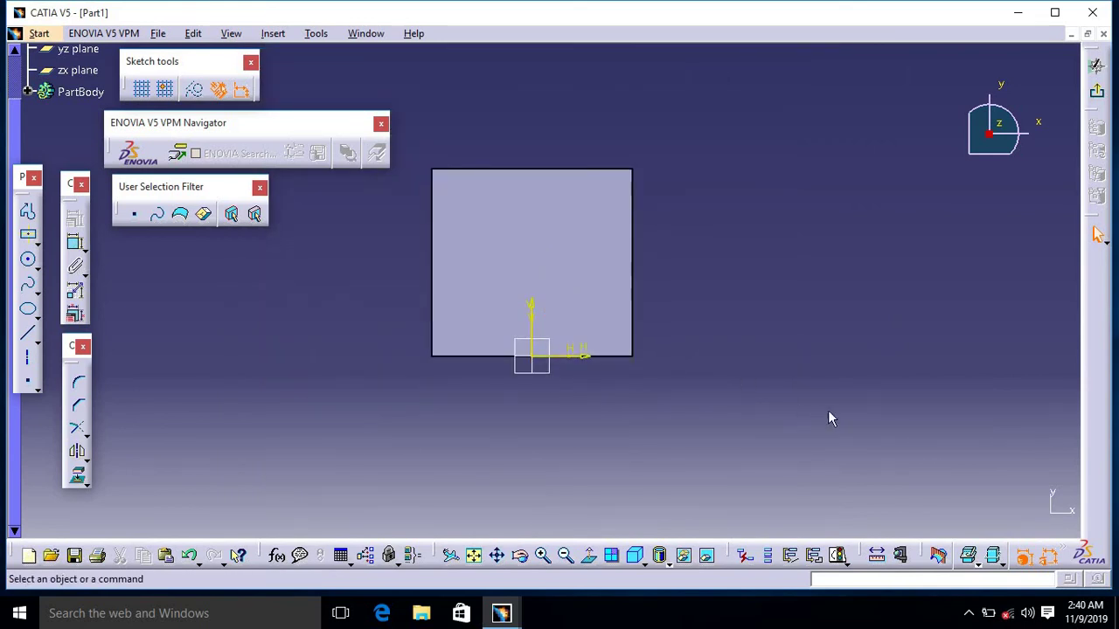
left_click(31, 293)
left_click(455, 299)
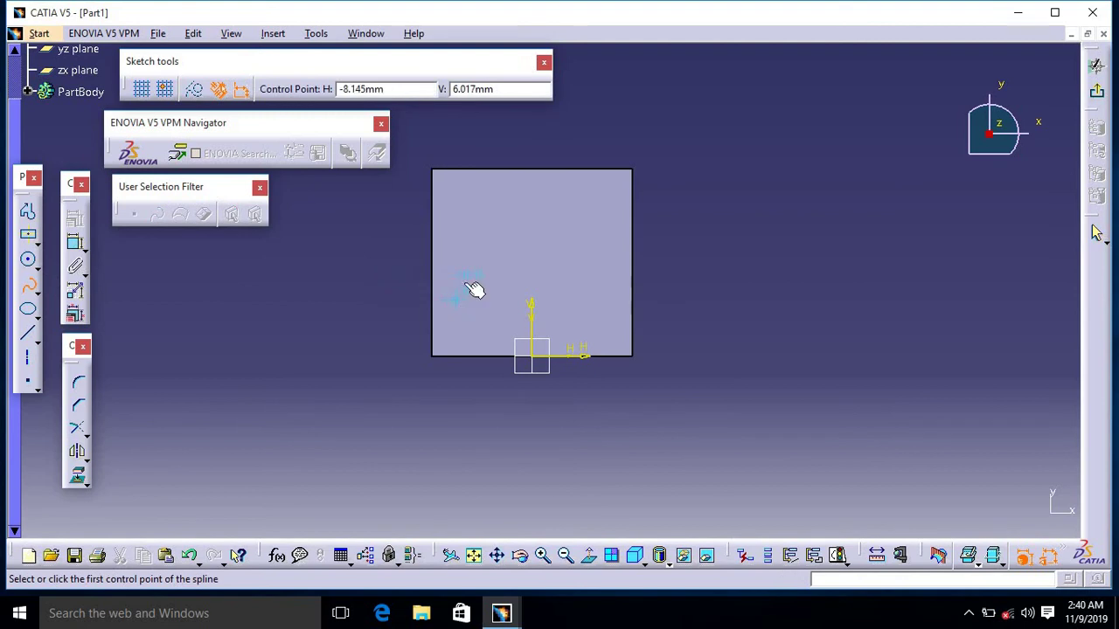
left_click(480, 237)
left_click(566, 256)
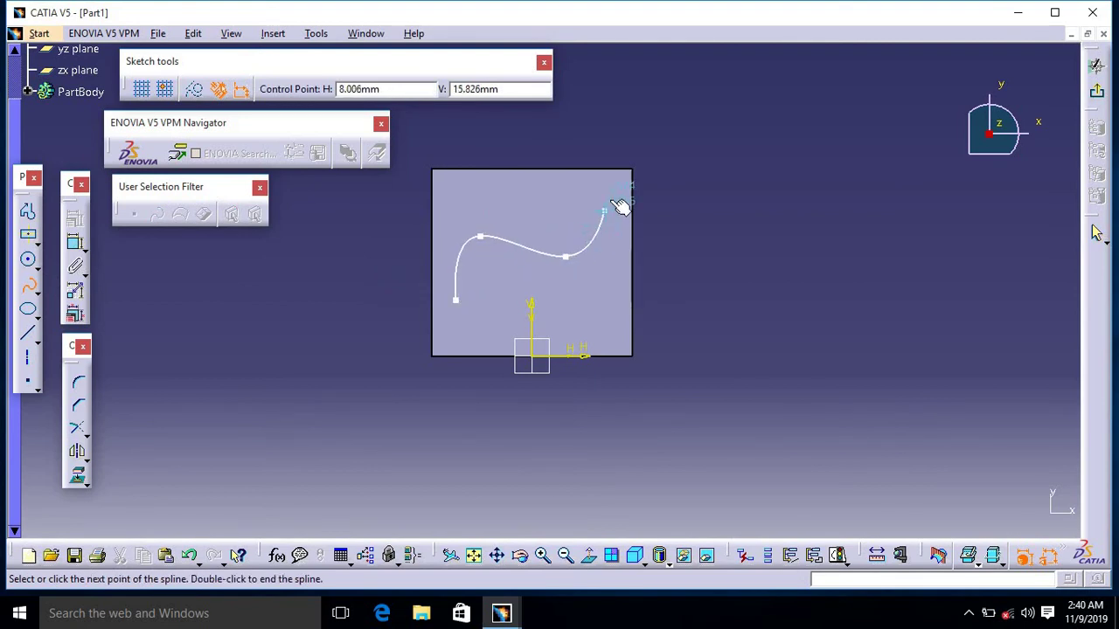
left_click(609, 203)
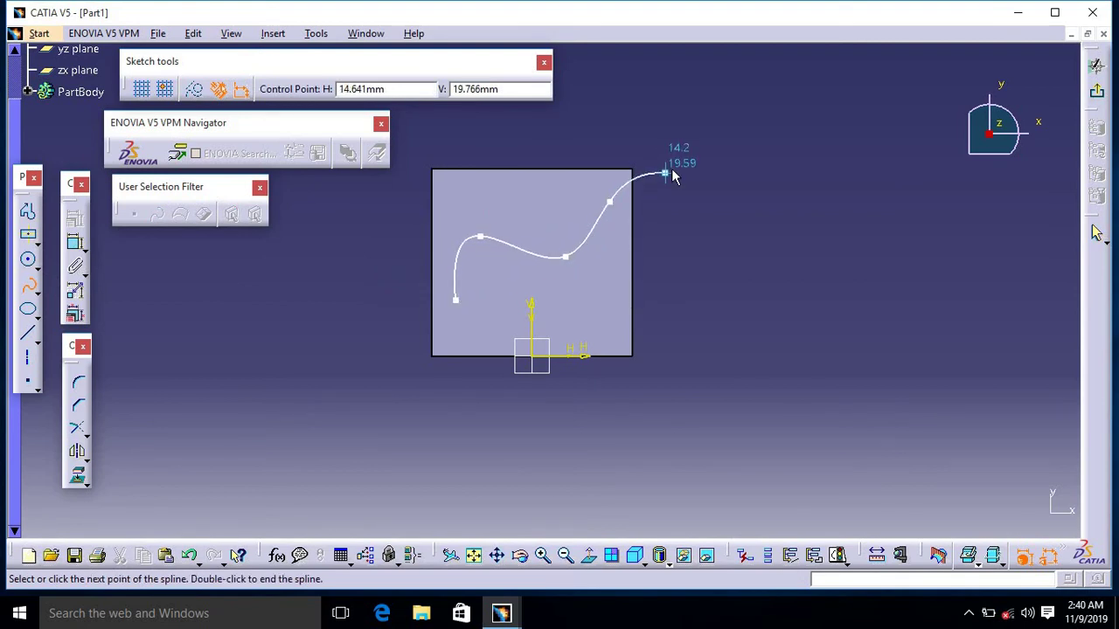
left_click(1099, 98)
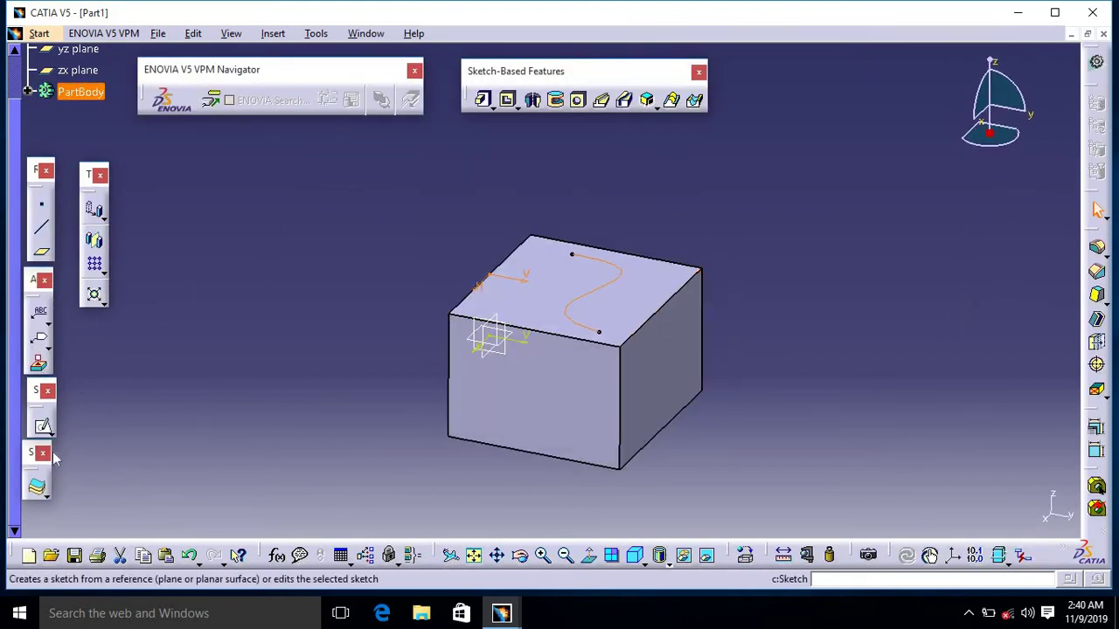
Step: Create a Normal to curve plane on Sketch.3 at the spline's end vertex
left_click(44, 254)
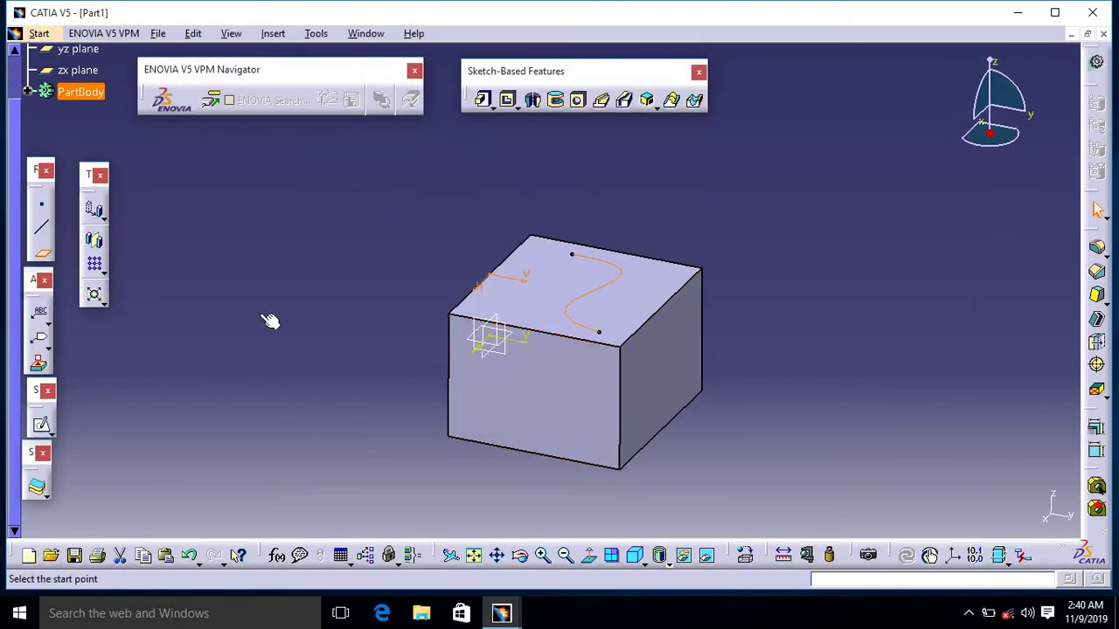
left_click(611, 339)
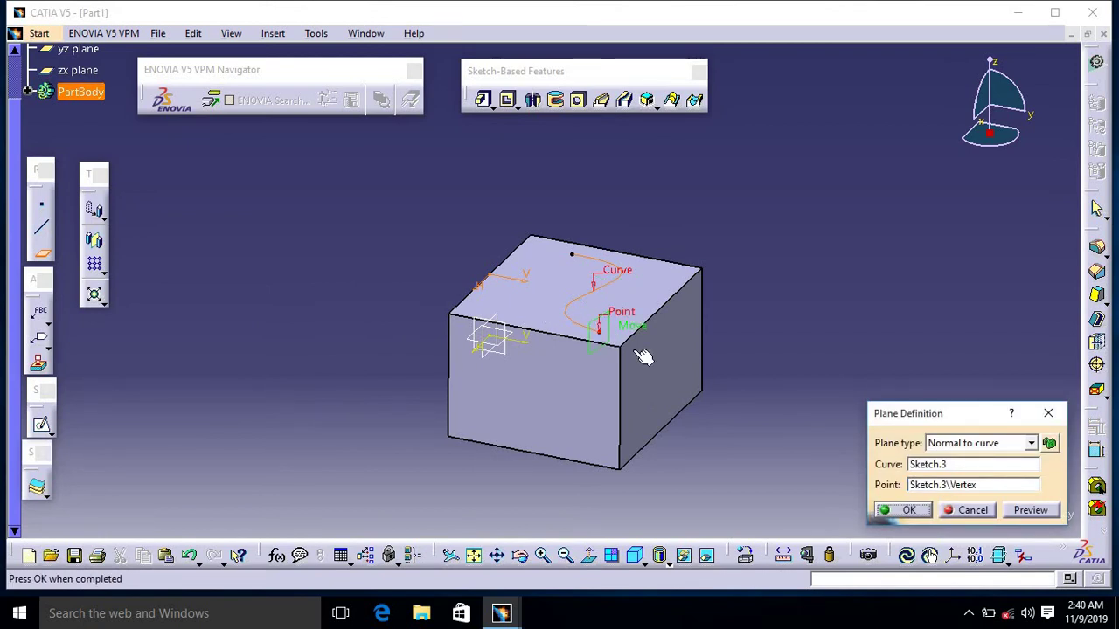
left_click(923, 513)
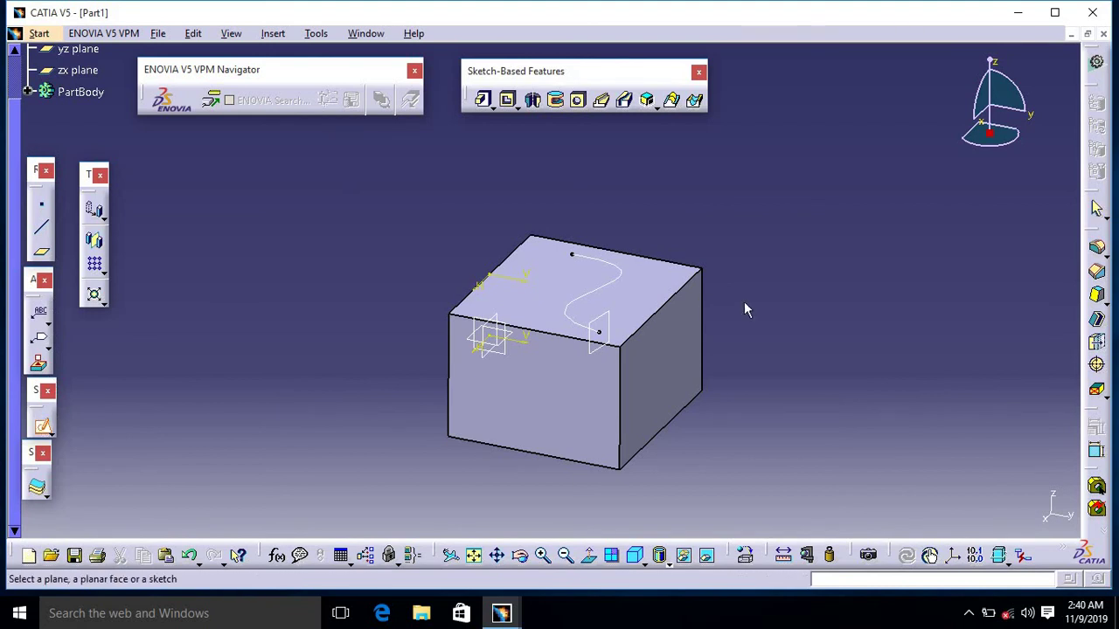
Step: Sketch a small centred rectangle (Sketch.4) on Plane.1, centred on the S-curve's end point
left_click(609, 328)
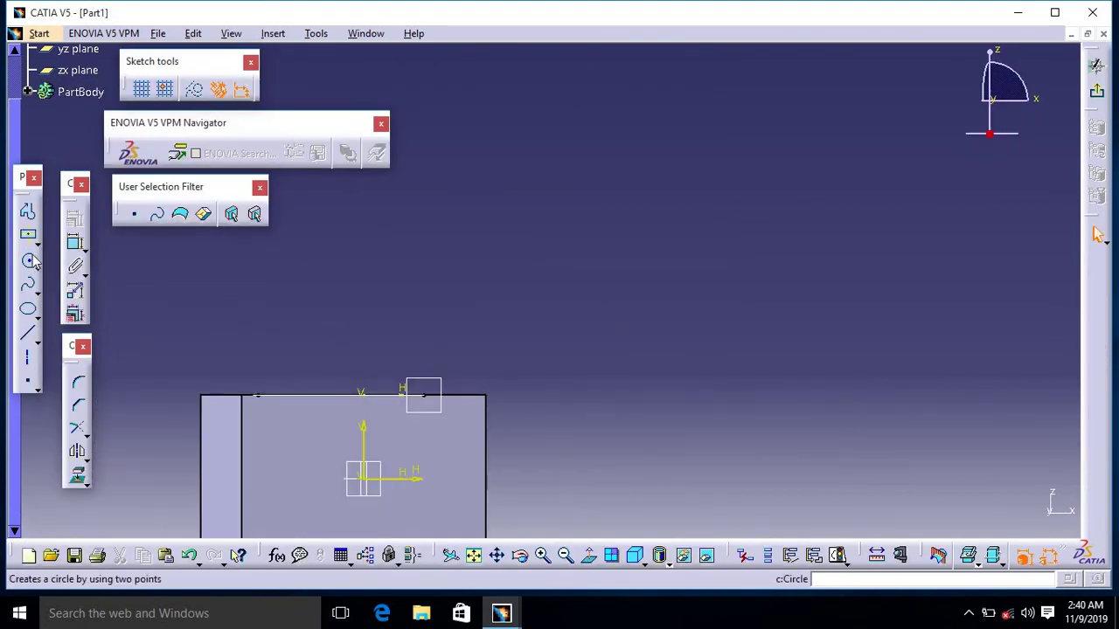
left_click(28, 239)
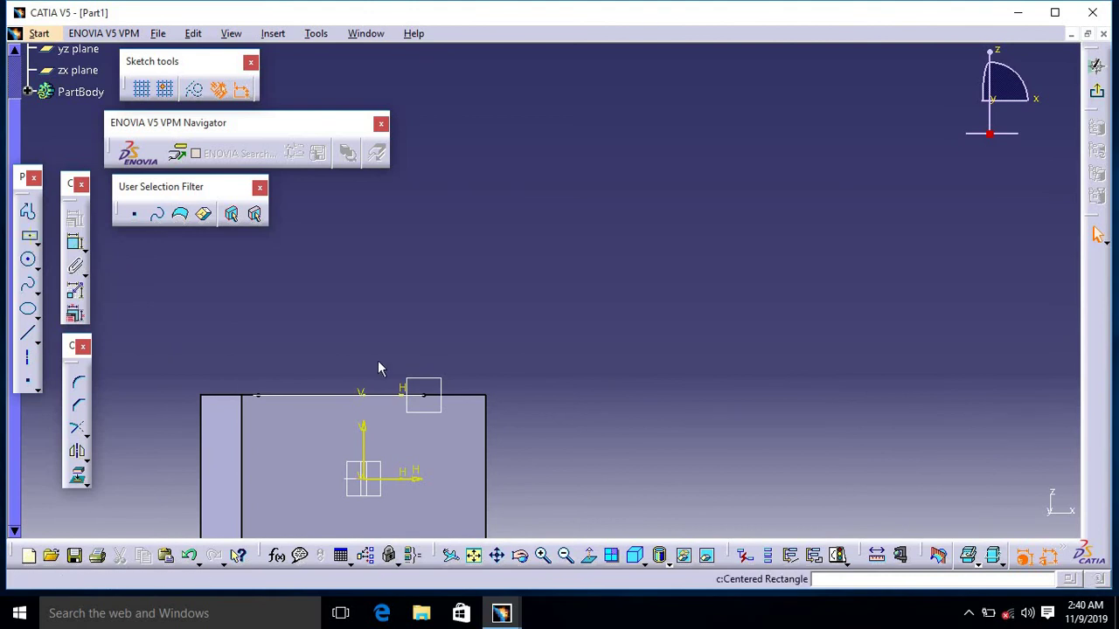
left_click(424, 394)
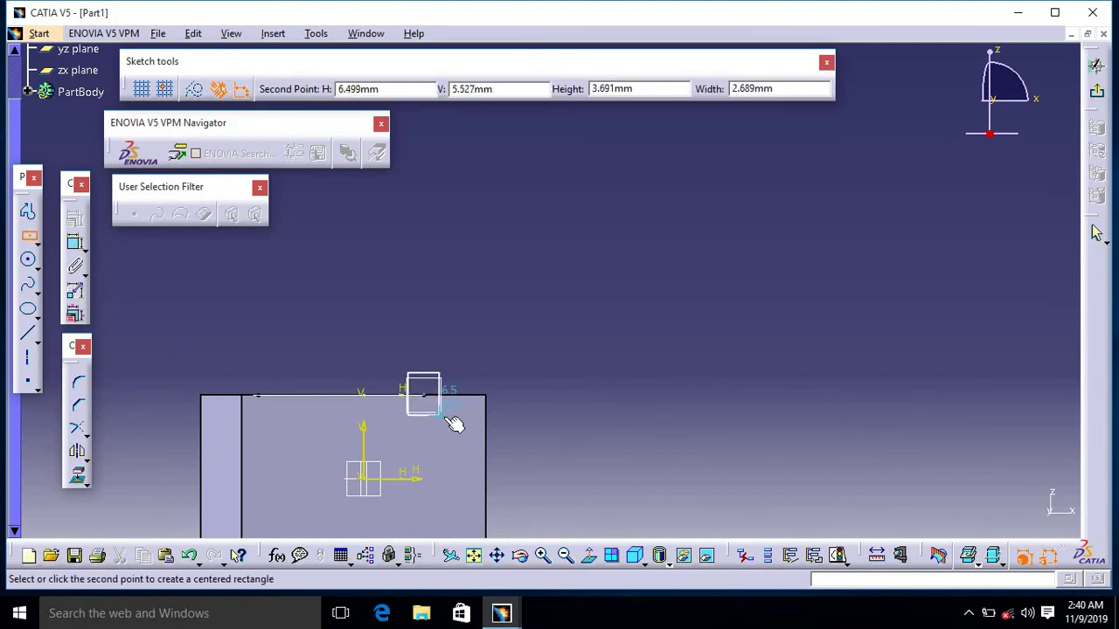
left_click(445, 416)
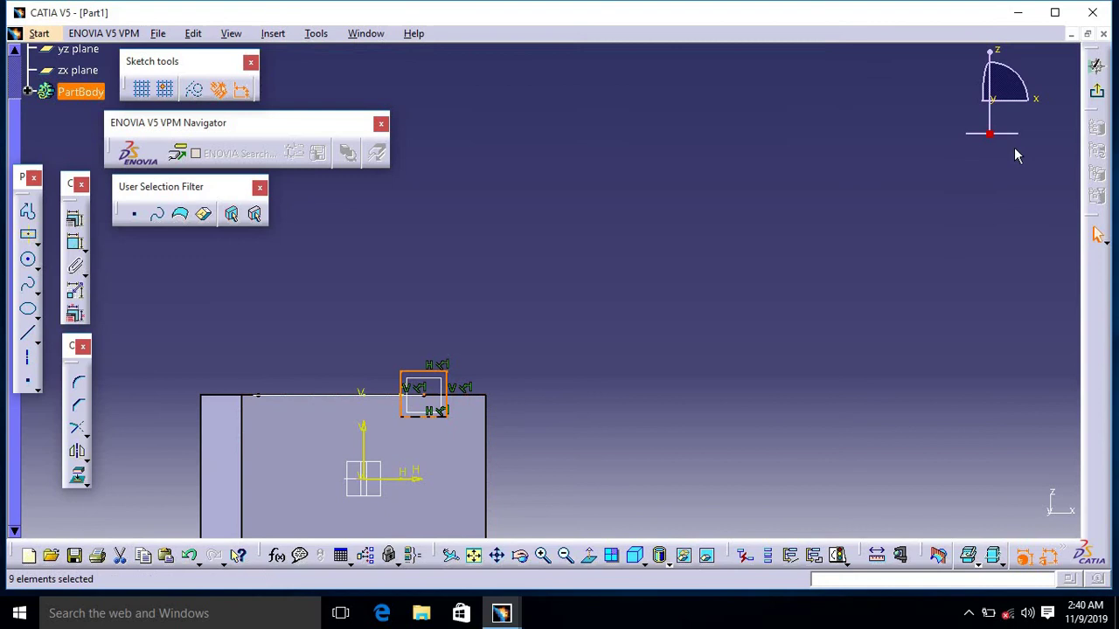
left_click(1095, 93)
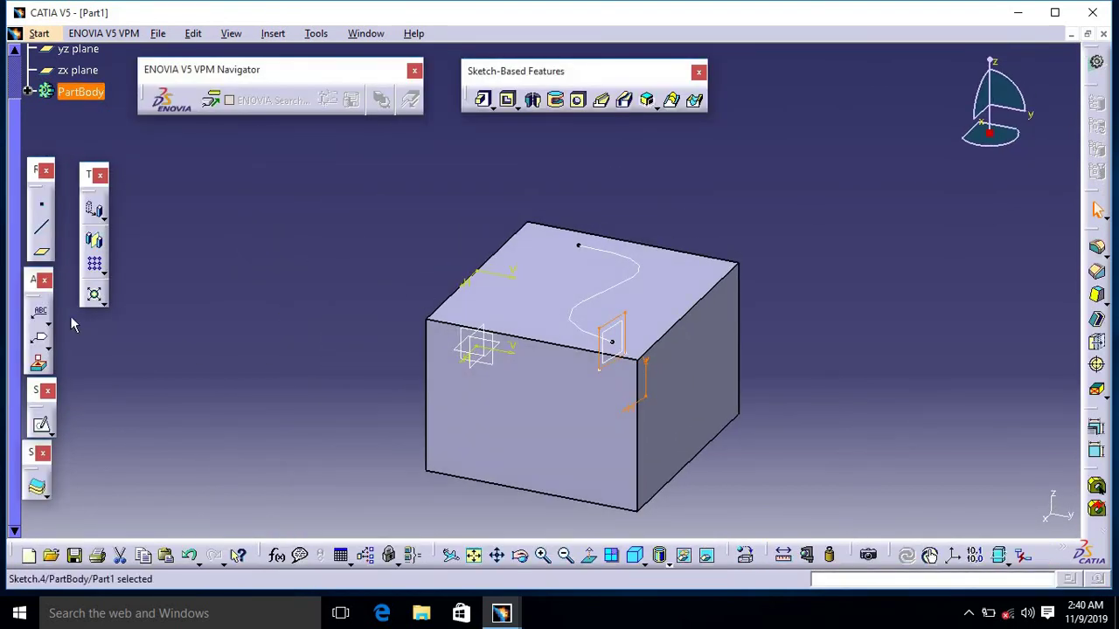
Step: Create a Slot with profile Sketch.4 and center curve Sketch.3, cutting the block's top
left_click(625, 101)
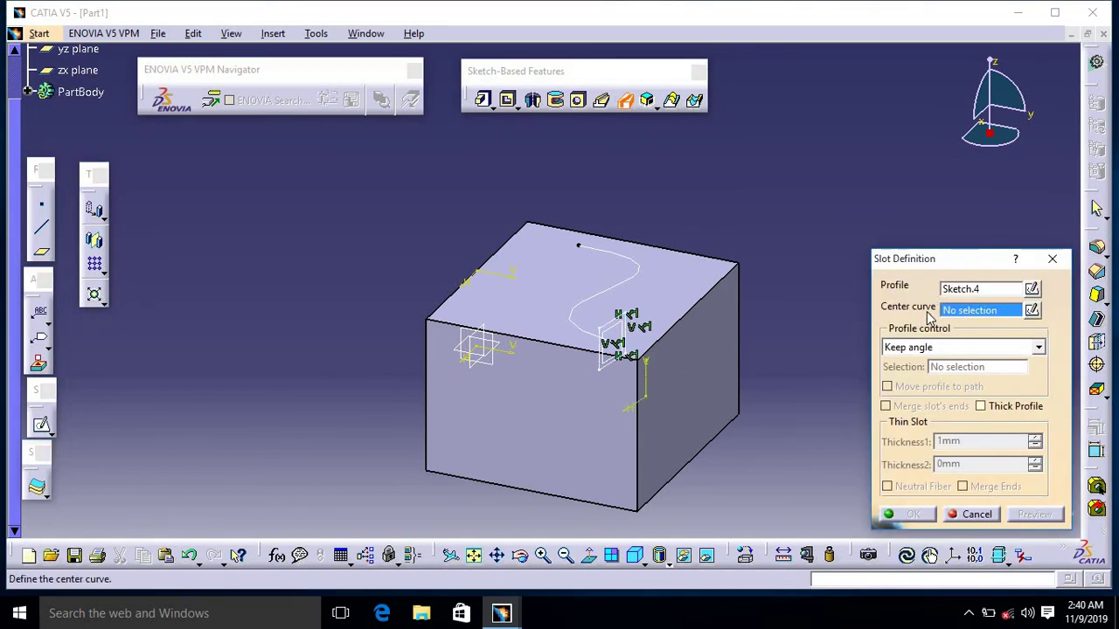
left_click(623, 282)
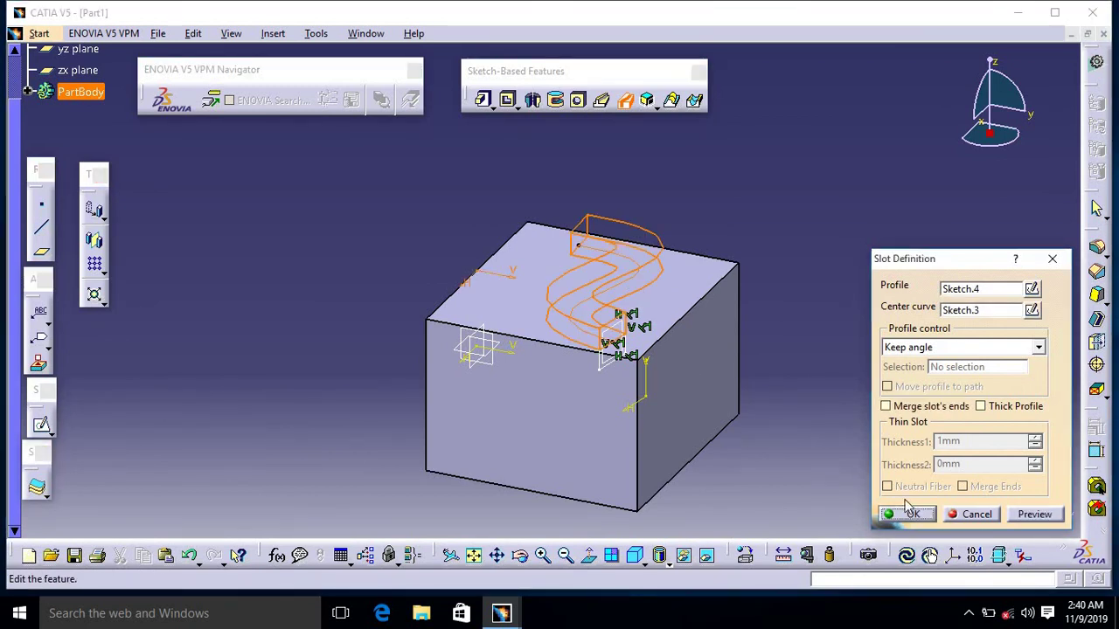
left_click(1031, 515)
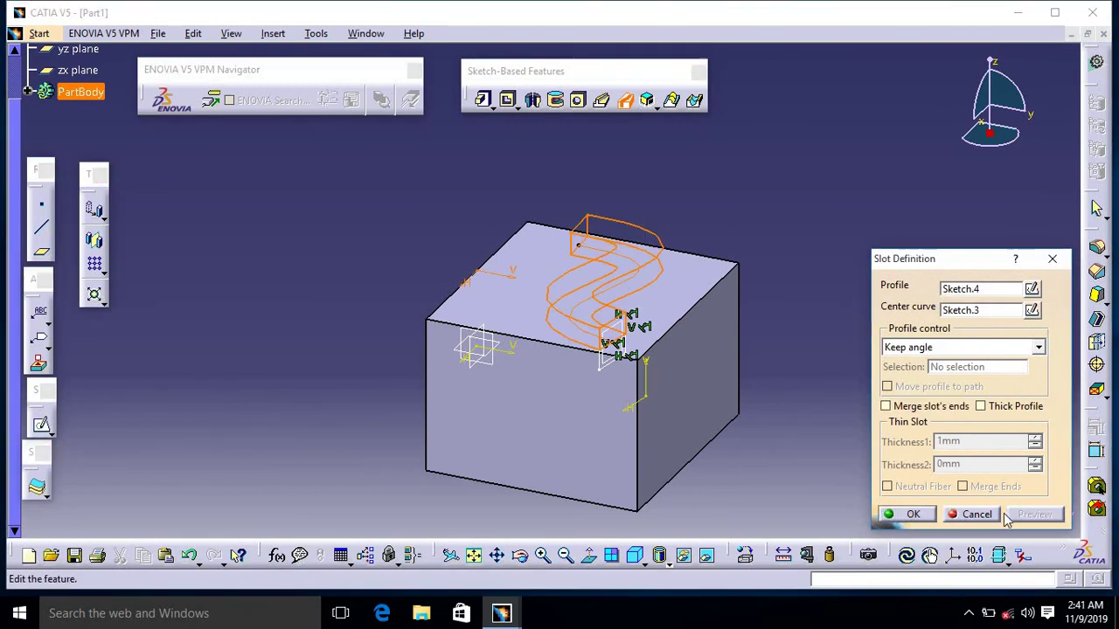
left_click(913, 514)
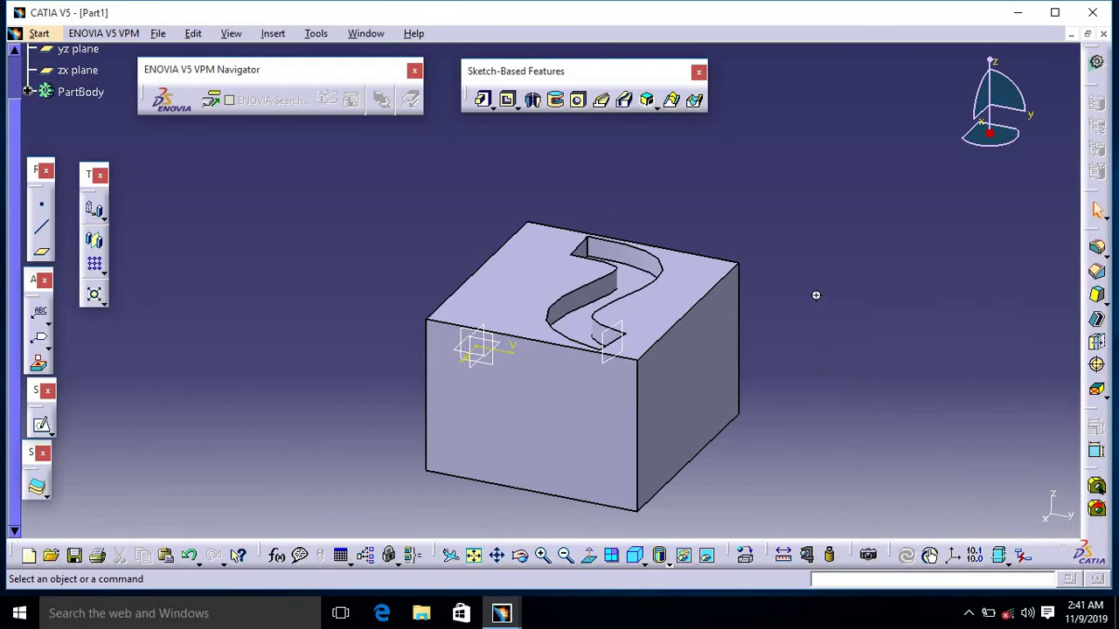
mouse_move(814, 295)
middle_mouse_down()
mouse_move(392, 429)
mouse_move(209, 366)
middle_mouse_up()
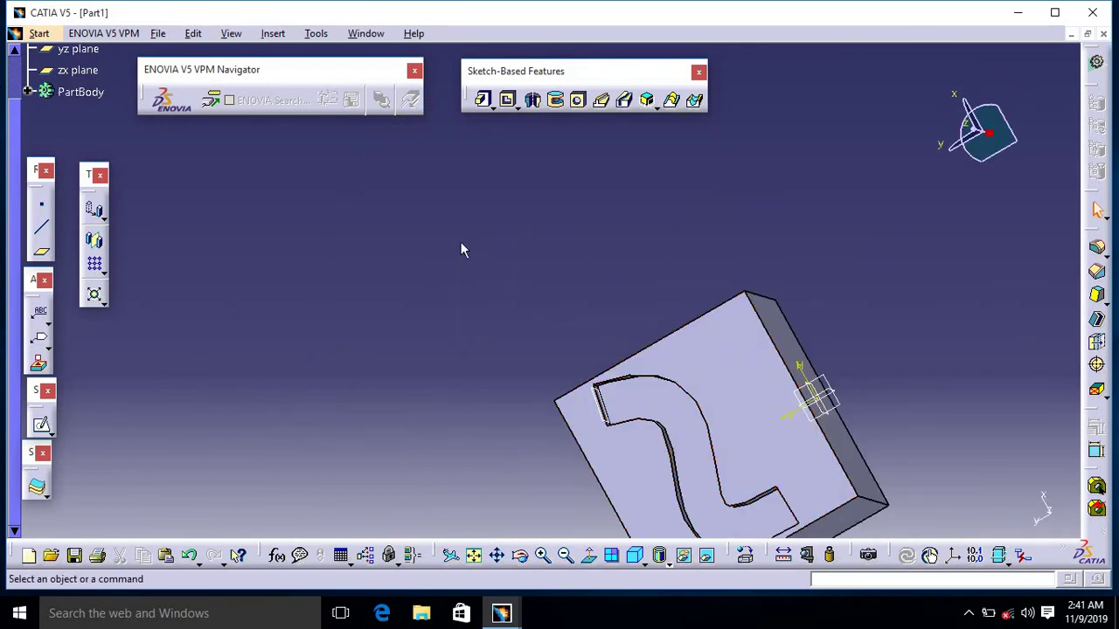
mouse_move(461, 250)
middle_mouse_down()
mouse_move(519, 445)
mouse_move(546, 354)
mouse_move(577, 303)
middle_mouse_up()
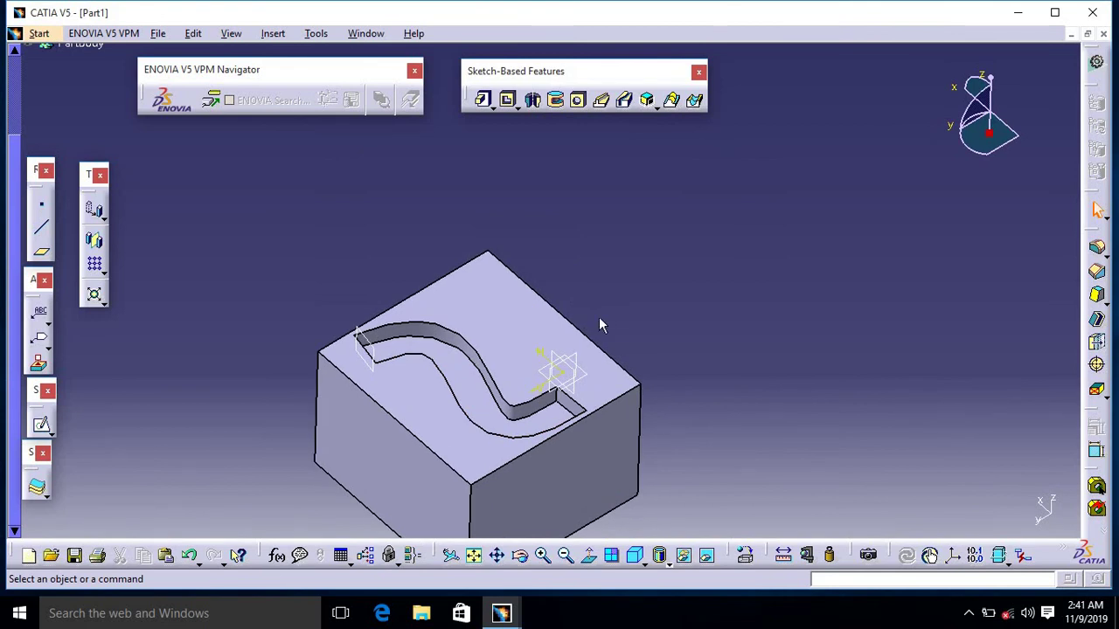